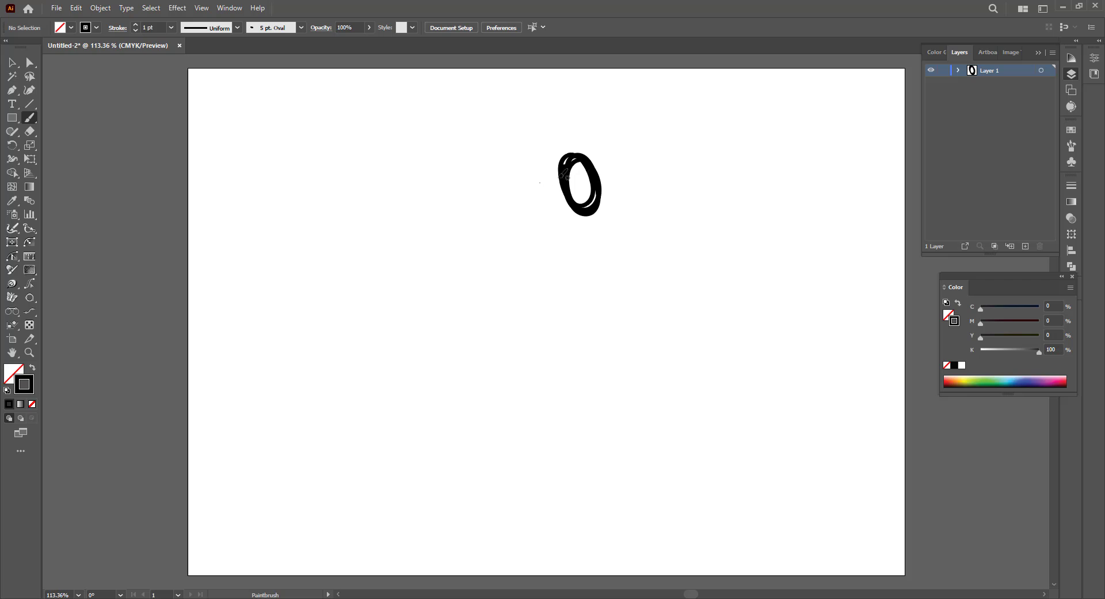
mouse_move(571, 166)
left_mouse_down()
mouse_move(589, 211)
mouse_move(575, 155)
mouse_move(599, 179)
left_mouse_up()
key("ctrl+z")
key("ctrl+z")
key("ctrl+z")
- Paint the discus thrower's oval head, neck and outstretched arm ending in a hand holding the disc, using a 1 pt black stroke
left_click(171, 29)
left_click(191, 73)
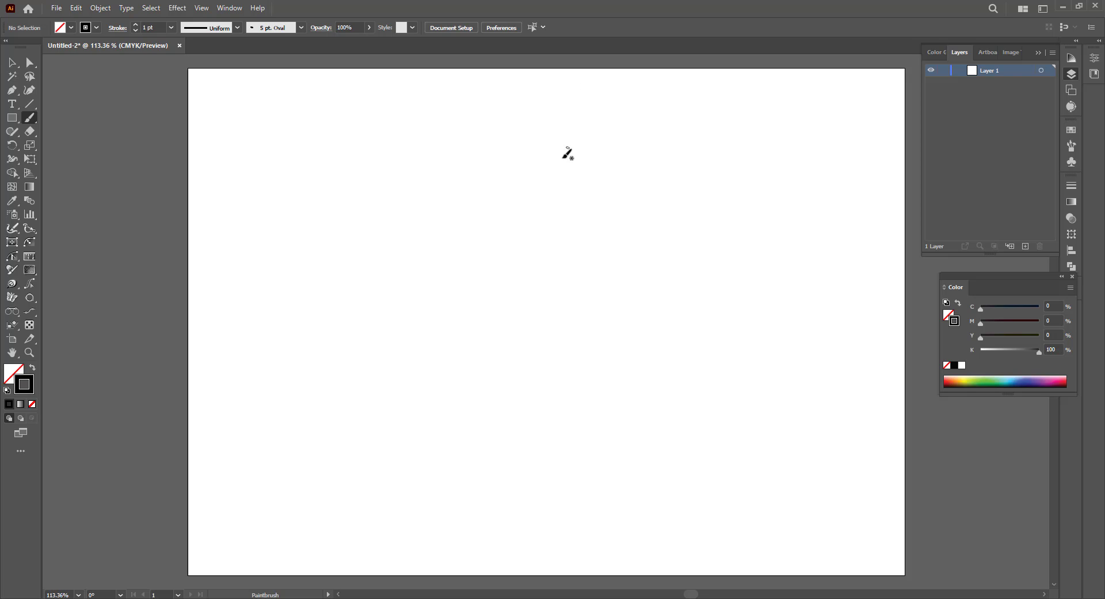
mouse_move(564, 161)
left_mouse_down()
mouse_move(567, 204)
mouse_move(587, 217)
mouse_move(574, 157)
mouse_move(569, 204)
mouse_move(562, 164)
mouse_move(580, 157)
mouse_move(574, 206)
mouse_move(562, 200)
mouse_move(526, 243)
left_mouse_up()
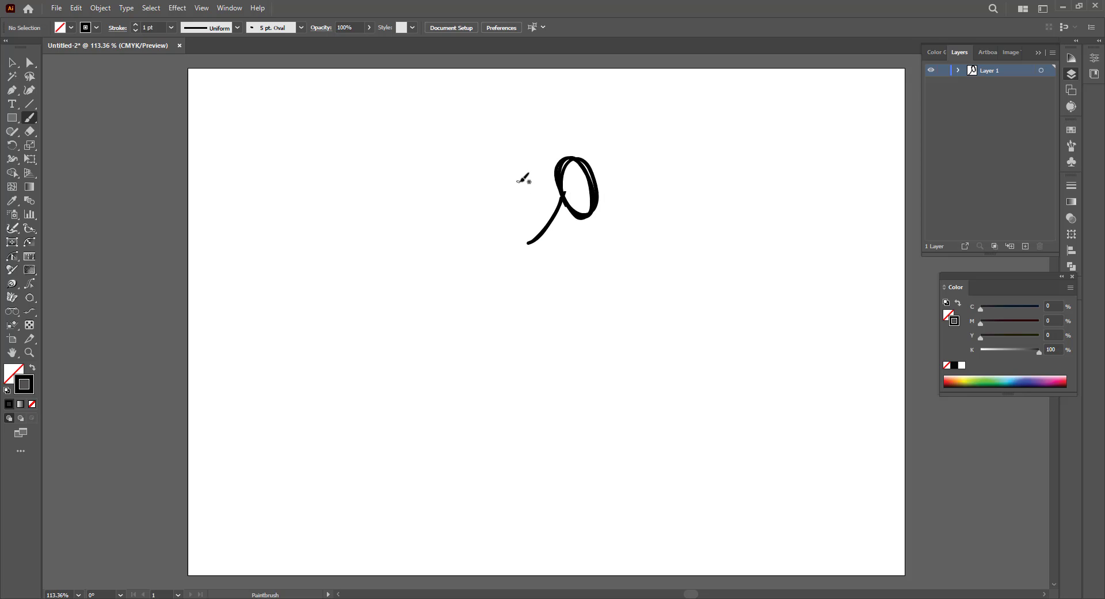
mouse_move(561, 207)
left_mouse_down()
mouse_move(538, 191)
mouse_move(430, 181)
mouse_move(538, 191)
mouse_move(562, 210)
left_mouse_up()
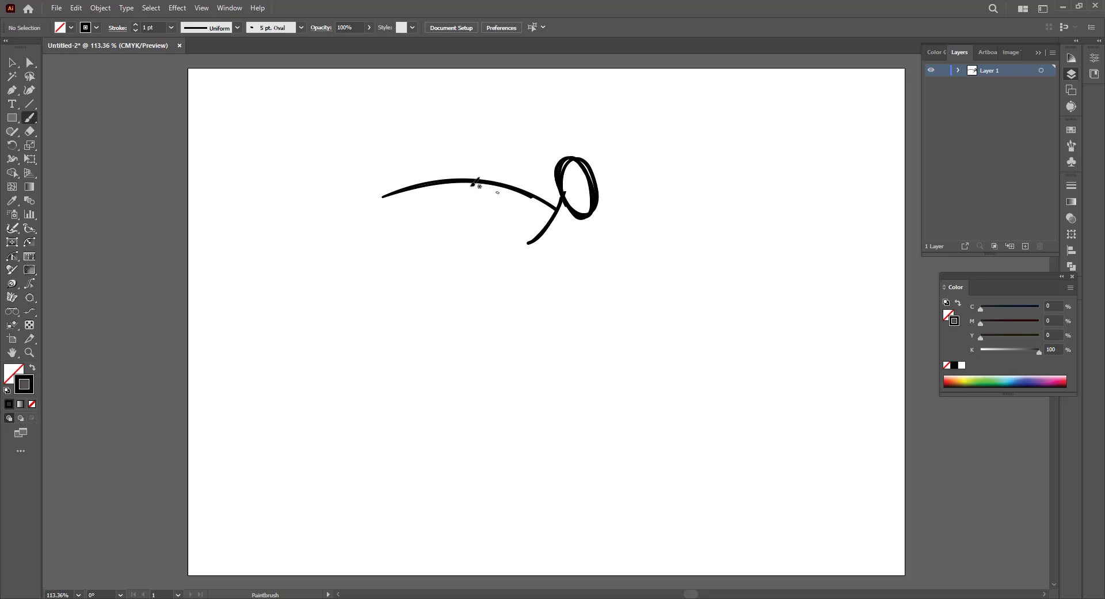
left_click_drag(393, 192, 396, 235)
mouse_move(391, 195)
left_mouse_down()
mouse_move(367, 212)
mouse_move(380, 192)
mouse_move(360, 205)
mouse_move(363, 184)
mouse_move(406, 176)
mouse_move(377, 218)
mouse_move(418, 216)
left_mouse_up()
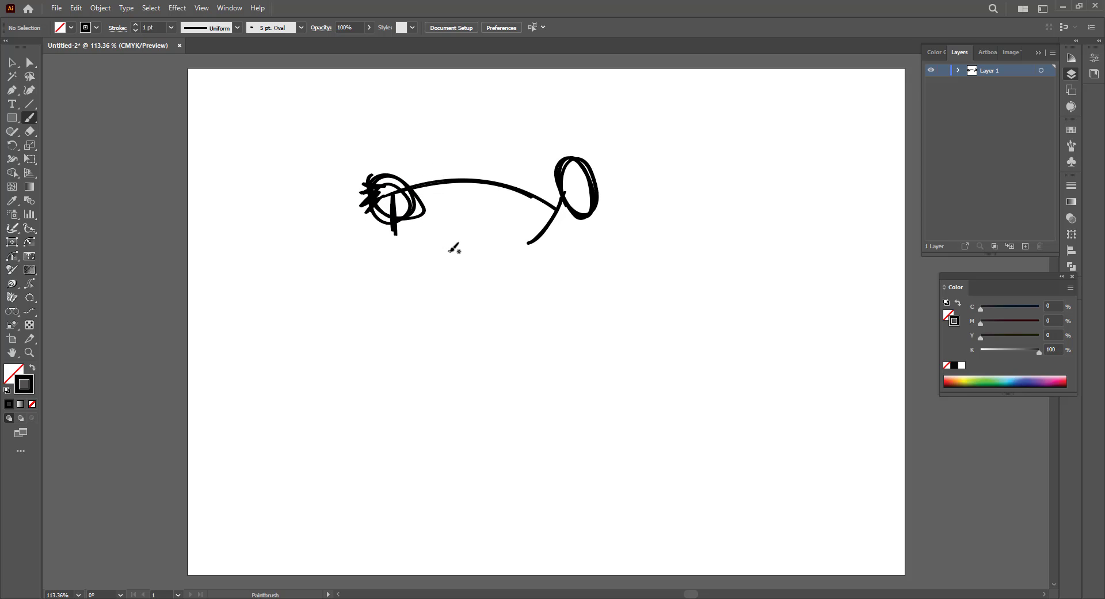
- Paint the figure's chest and abdominal muscles, waist, hip and standing leg down to the foot
mouse_move(498, 218)
left_mouse_down()
mouse_move(525, 253)
mouse_move(544, 229)
mouse_move(561, 258)
mouse_move(506, 260)
mouse_move(521, 279)
mouse_move(495, 275)
mouse_move(499, 294)
mouse_move(544, 264)
left_mouse_up()
mouse_move(507, 295)
left_mouse_down()
mouse_move(507, 327)
mouse_move(542, 381)
left_mouse_up()
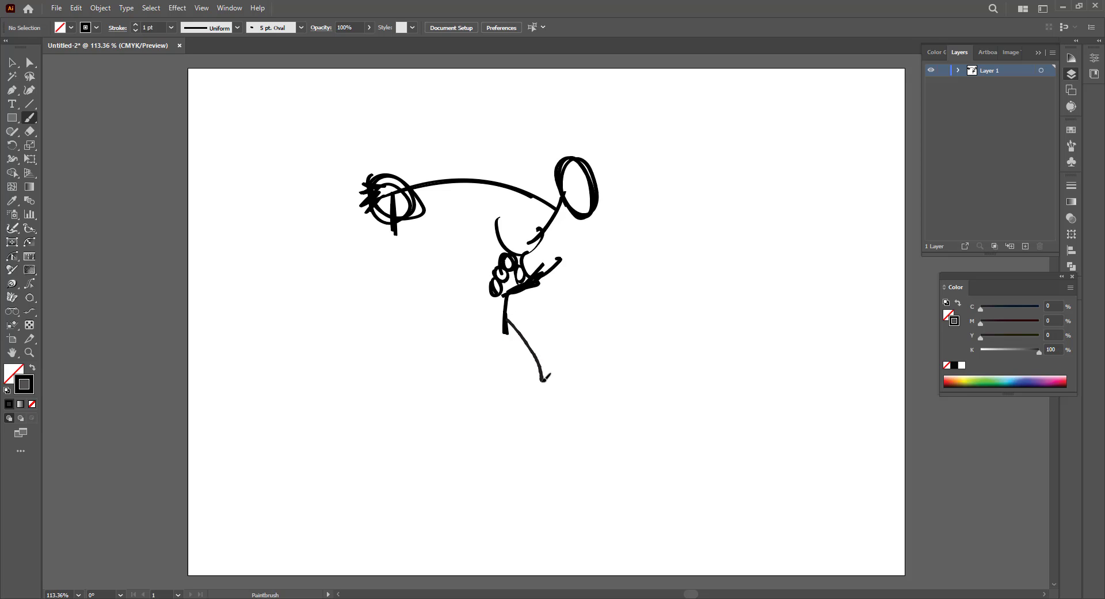
mouse_move(455, 297)
left_mouse_down()
mouse_move(460, 351)
mouse_move(482, 357)
mouse_move(517, 409)
mouse_move(500, 452)
mouse_move(500, 516)
mouse_move(541, 545)
mouse_move(555, 538)
mouse_move(525, 489)
mouse_move(537, 430)
mouse_move(545, 439)
mouse_move(544, 385)
left_mouse_up()
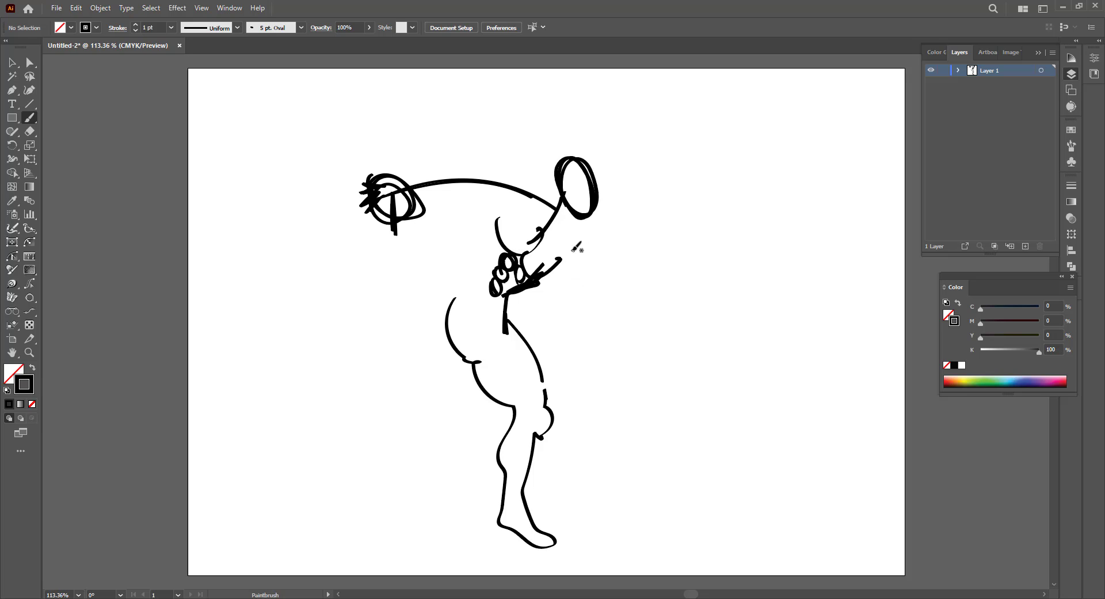
- Paint the lowered arm reaching to the knee, the torso's back edge, the raised arm's underside and the bent rear leg
mouse_move(571, 249)
left_mouse_down()
mouse_move(585, 292)
mouse_move(573, 357)
mouse_move(522, 410)
mouse_move(533, 394)
mouse_move(519, 393)
mouse_move(538, 377)
left_mouse_up()
mouse_move(554, 272)
left_mouse_down()
mouse_move(564, 309)
mouse_move(545, 383)
left_mouse_up()
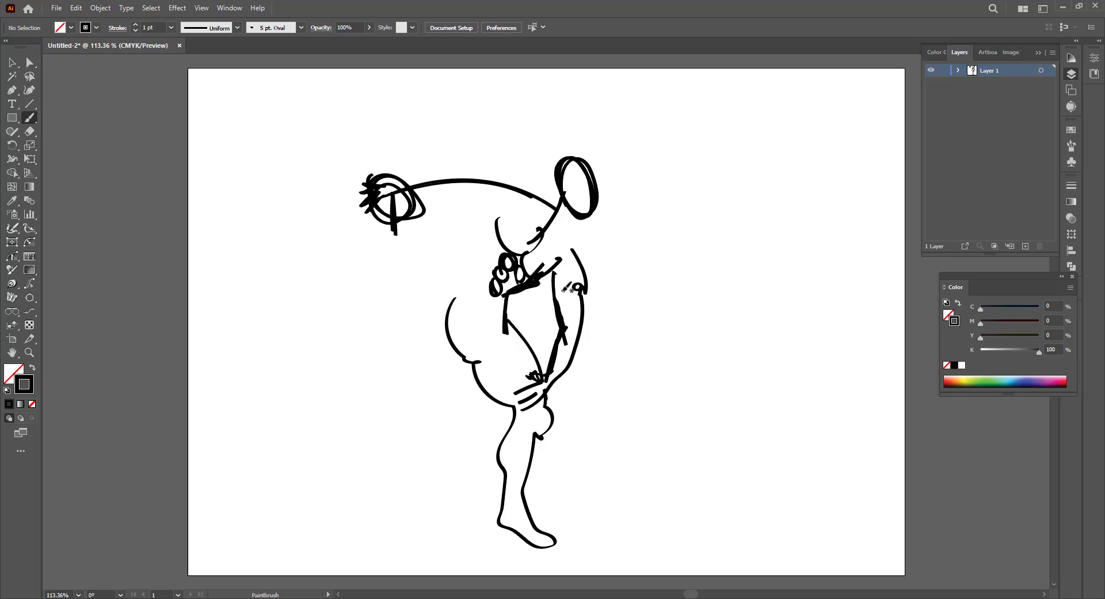
mouse_move(493, 199)
left_mouse_down()
mouse_move(462, 274)
mouse_move(464, 303)
mouse_move(499, 192)
mouse_move(460, 316)
left_mouse_up()
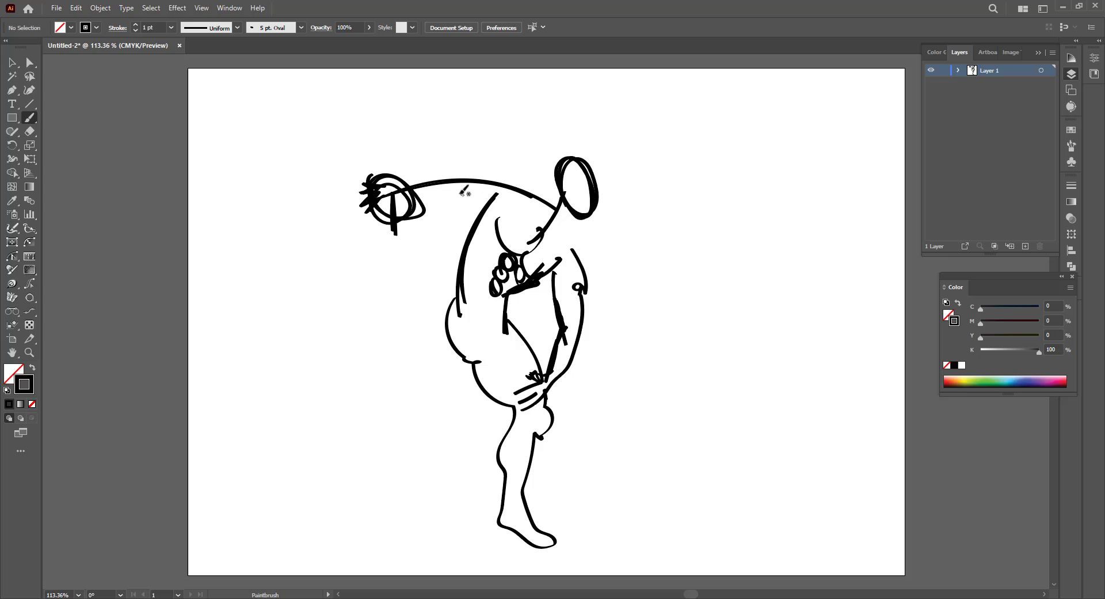
mouse_move(450, 191)
left_mouse_down()
mouse_move(502, 190)
mouse_move(414, 194)
mouse_move(466, 175)
mouse_move(404, 196)
mouse_move(400, 184)
mouse_move(374, 209)
left_mouse_up()
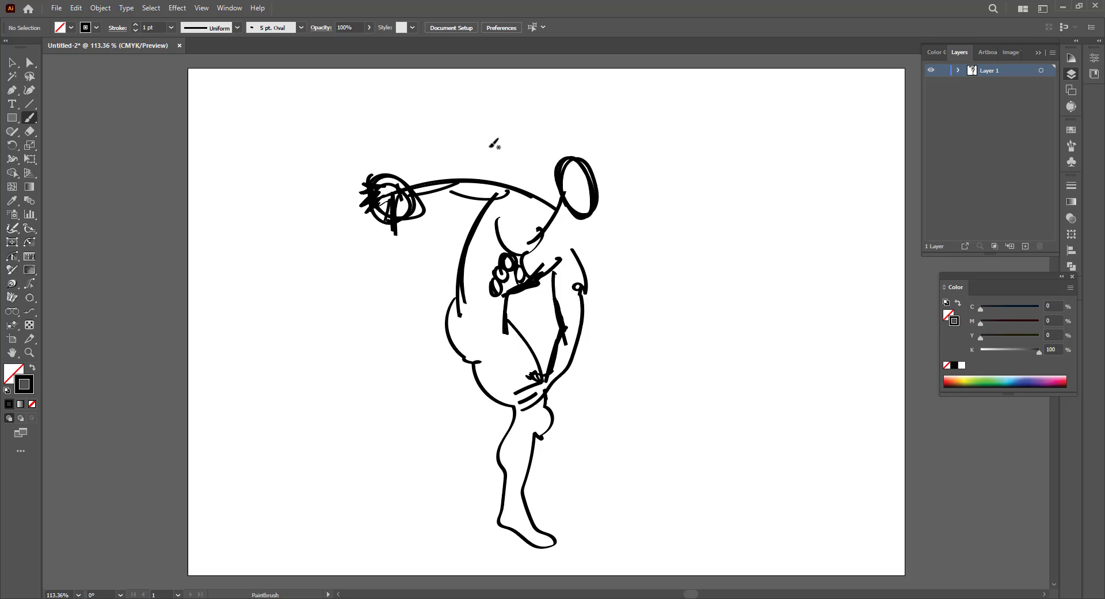
mouse_move(471, 361)
left_mouse_down()
mouse_move(508, 411)
mouse_move(442, 528)
mouse_move(514, 450)
left_mouse_up()
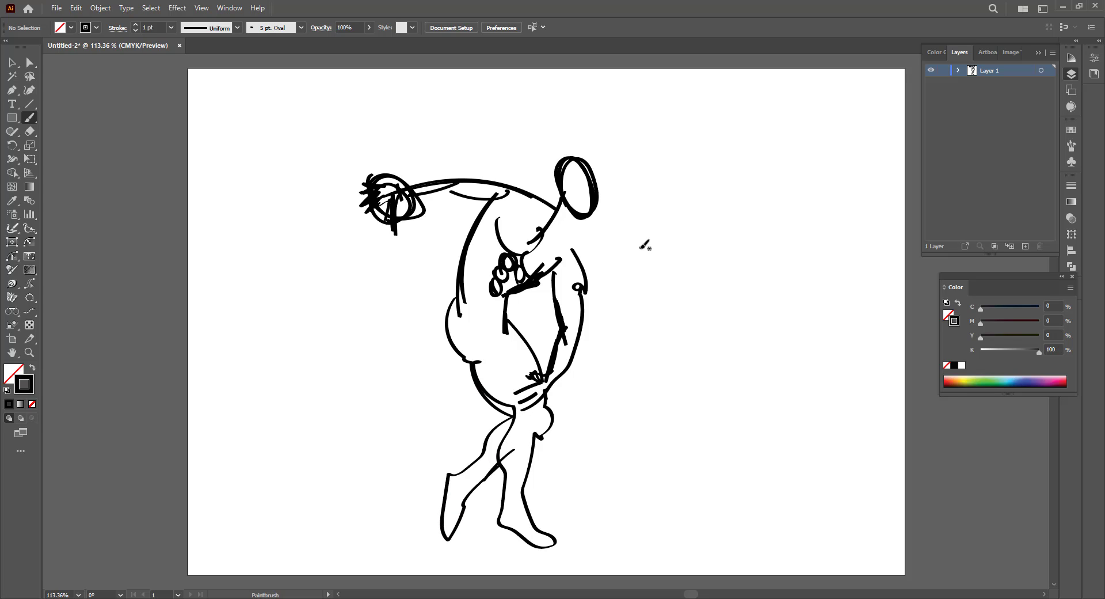
- Paint the near shoulder and neck lines, then outline the jaw and the hair around the head
mouse_move(572, 221)
left_mouse_down()
mouse_move(582, 262)
mouse_move(583, 292)
left_mouse_up()
left_click_drag(575, 211, 557, 233)
left_click_drag(594, 199, 587, 211)
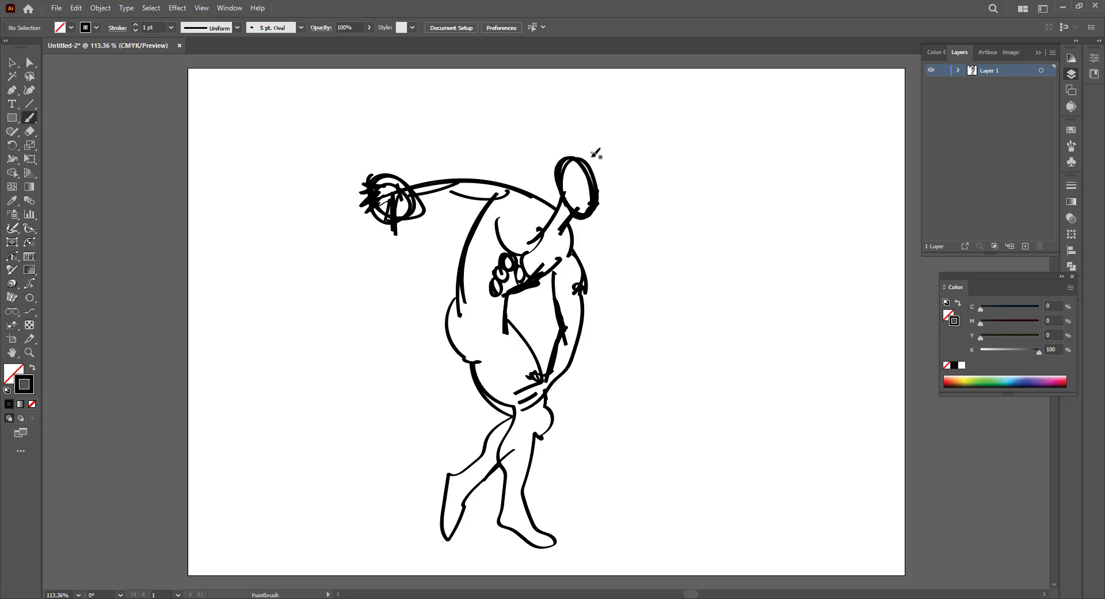
mouse_move(556, 180)
left_mouse_down()
mouse_move(602, 162)
mouse_move(605, 185)
left_mouse_up()
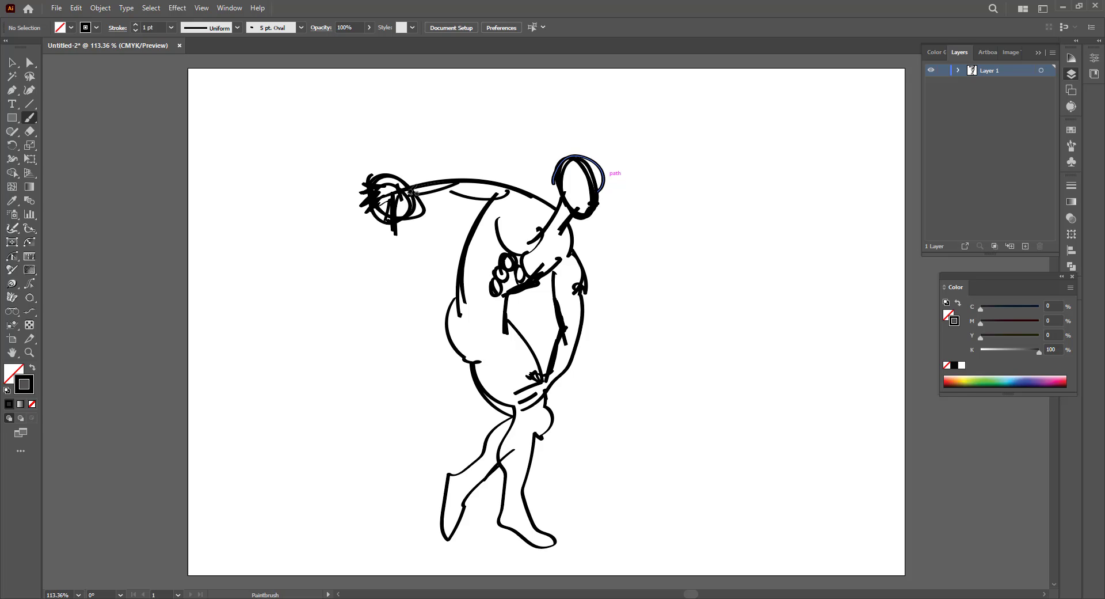
- Reinforce the outstretched arm, hand, back edge, torso muscles and standing leg with extra black brush strokes
mouse_move(410, 193)
left_mouse_down()
mouse_move(475, 169)
mouse_move(508, 183)
left_mouse_up()
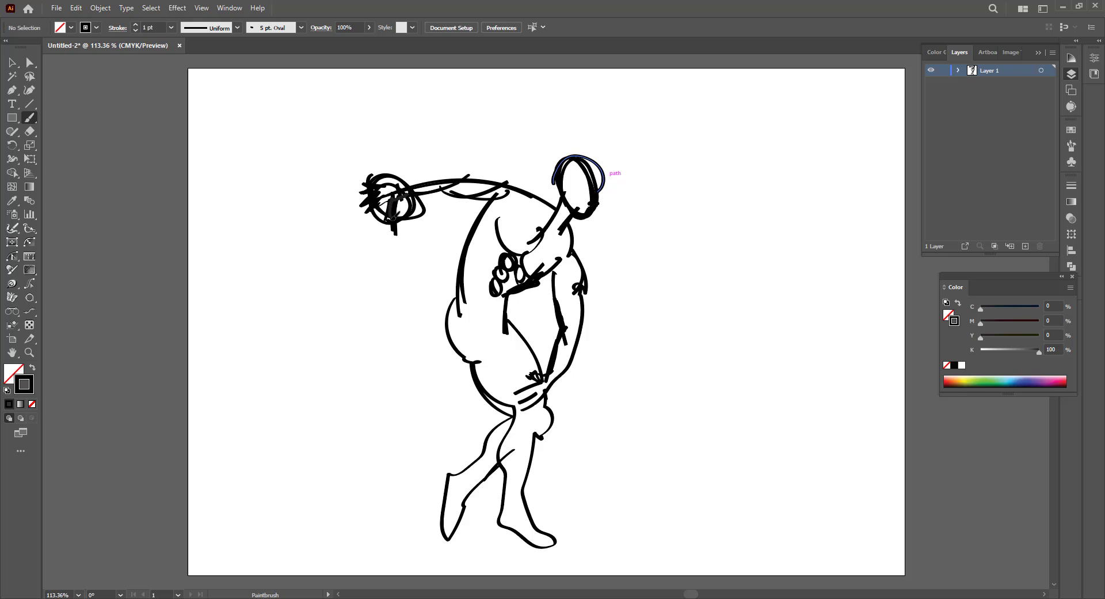
mouse_move(388, 202)
left_mouse_down()
mouse_move(393, 220)
mouse_move(366, 211)
left_mouse_up()
mouse_move(496, 197)
left_mouse_down()
mouse_move(465, 261)
mouse_move(493, 211)
mouse_move(470, 325)
mouse_move(471, 297)
mouse_move(494, 267)
mouse_move(492, 322)
mouse_move(526, 242)
mouse_move(456, 307)
mouse_move(472, 352)
left_mouse_up()
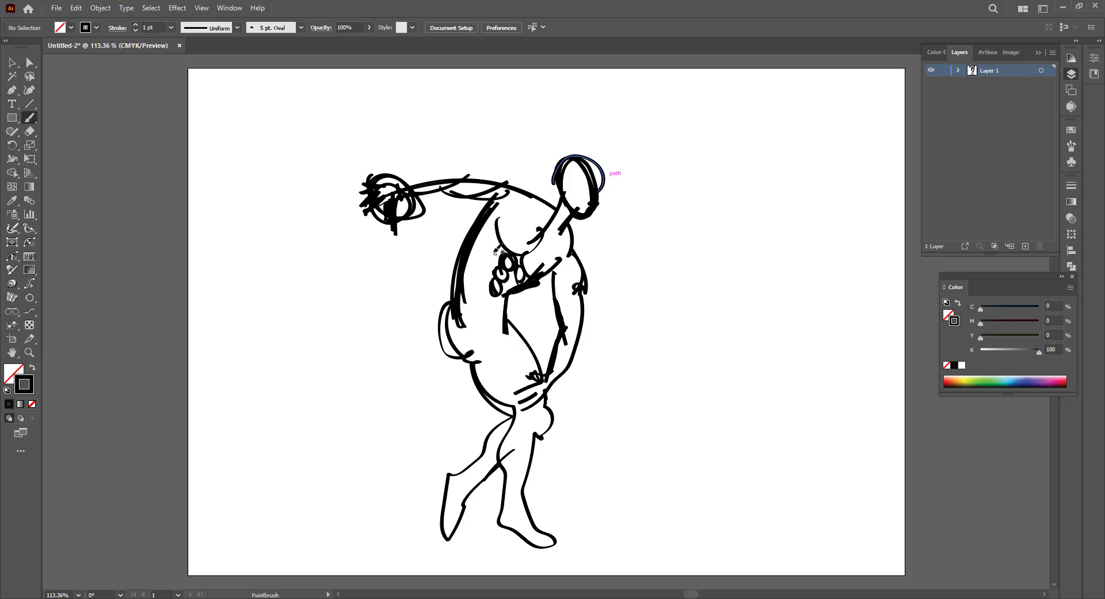
mouse_move(498, 245)
left_mouse_down()
mouse_move(489, 284)
mouse_move(476, 268)
mouse_move(532, 275)
mouse_move(493, 285)
mouse_move(502, 259)
mouse_move(496, 286)
mouse_move(514, 289)
mouse_move(502, 286)
mouse_move(555, 225)
mouse_move(530, 253)
mouse_move(510, 228)
mouse_move(540, 215)
mouse_move(512, 233)
mouse_move(554, 267)
mouse_move(518, 316)
mouse_move(597, 210)
mouse_move(607, 219)
mouse_move(558, 304)
mouse_move(518, 336)
mouse_move(506, 319)
mouse_move(529, 367)
mouse_move(537, 358)
mouse_move(531, 389)
mouse_move(544, 407)
mouse_move(555, 402)
mouse_move(535, 434)
mouse_move(544, 515)
left_mouse_up()
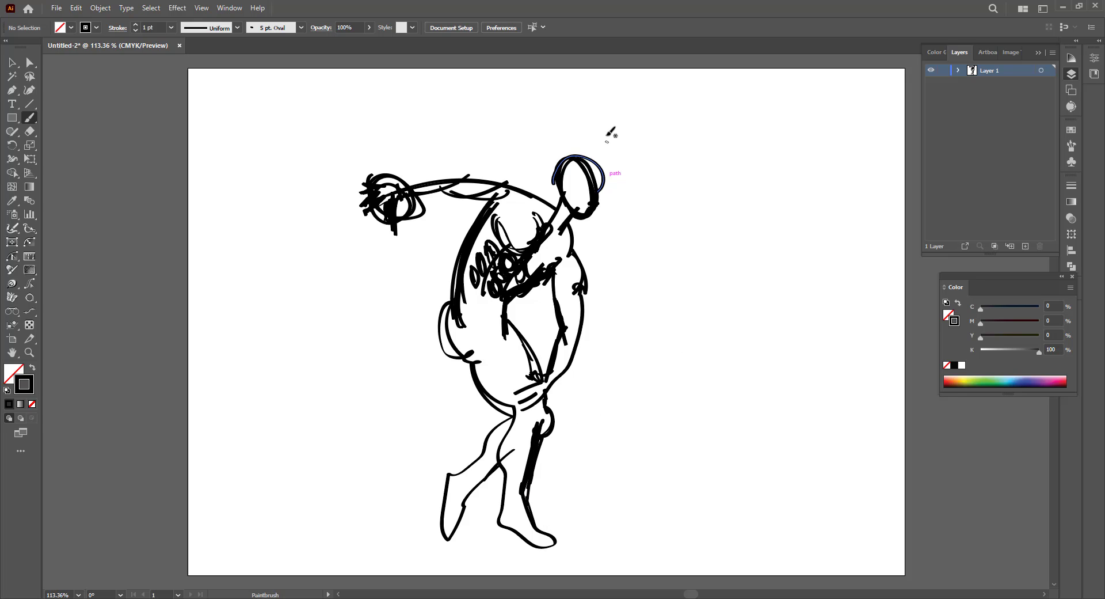
- Add facial guide lines and hair strokes to the head, and thicken the buttock and thigh contours with black strokes
mouse_move(582, 190)
left_mouse_down()
mouse_move(611, 188)
mouse_move(600, 198)
mouse_move(607, 181)
mouse_move(557, 186)
mouse_move(594, 157)
mouse_move(605, 174)
left_mouse_up()
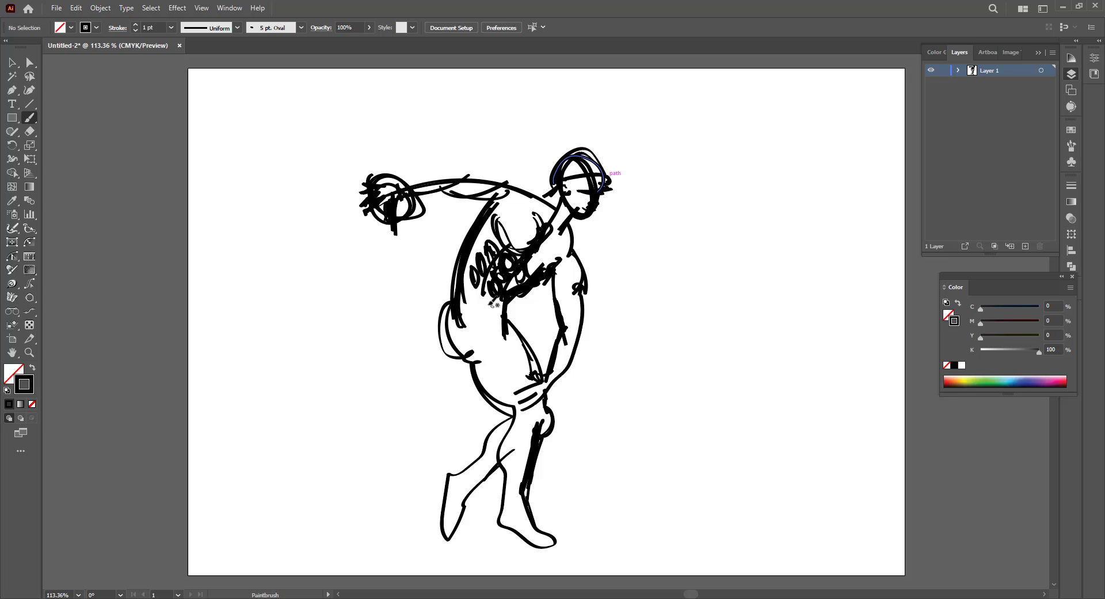
mouse_move(451, 307)
left_mouse_down()
mouse_move(455, 347)
mouse_move(483, 381)
mouse_move(525, 413)
mouse_move(533, 407)
left_mouse_up()
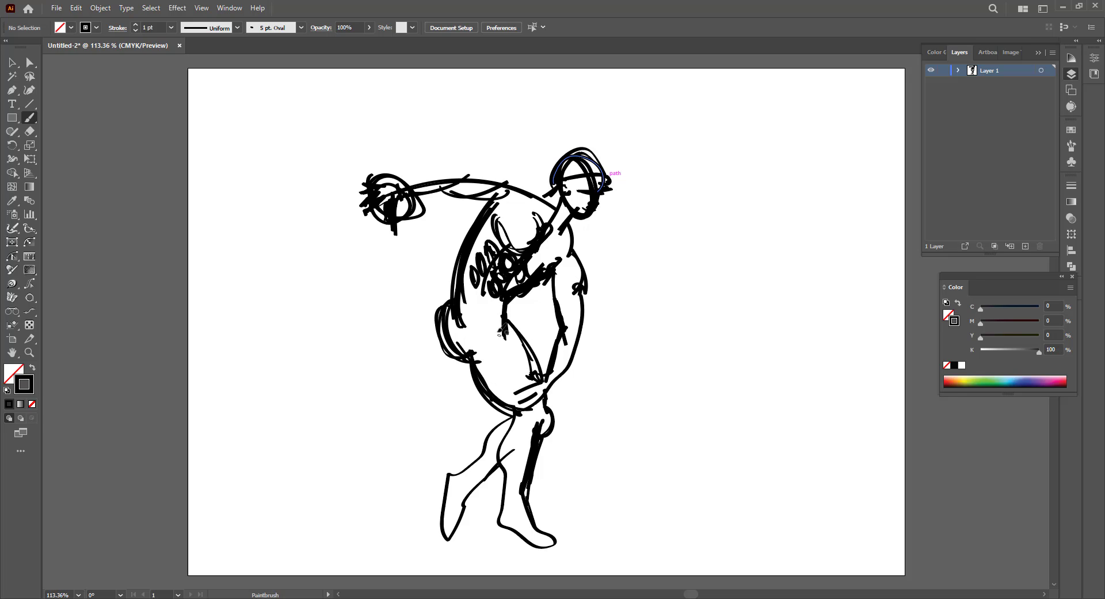
mouse_move(498, 333)
left_mouse_down()
mouse_move(540, 382)
mouse_move(513, 385)
left_mouse_up()
left_click_drag(498, 314, 513, 387)
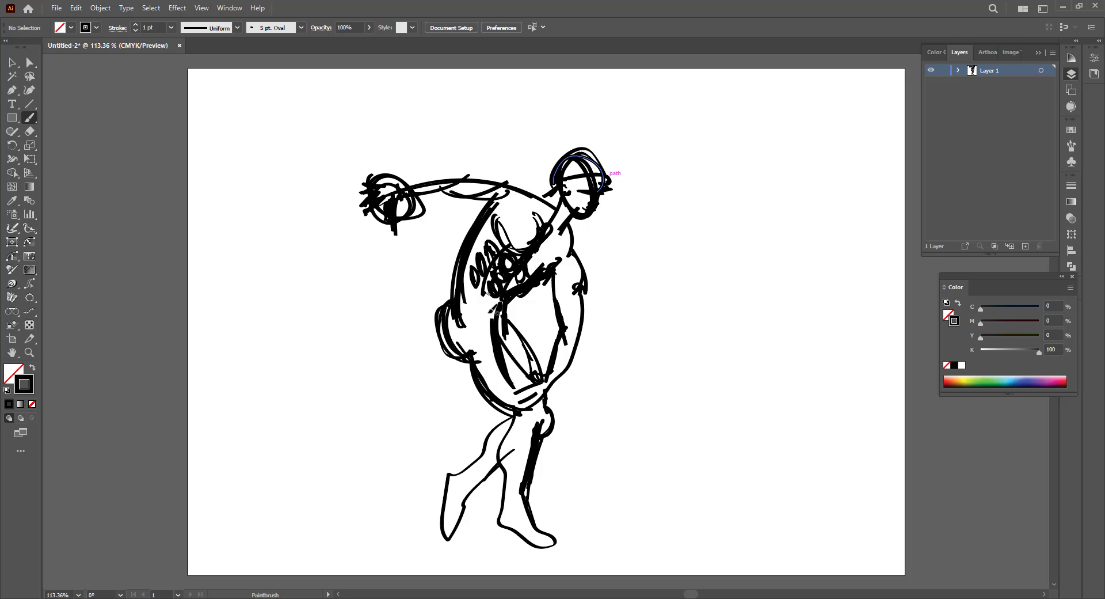
left_click_drag(472, 315, 491, 362)
mouse_move(478, 315)
left_mouse_down()
mouse_move(502, 391)
mouse_move(474, 299)
mouse_move(496, 346)
mouse_move(470, 367)
left_mouse_up()
mouse_move(467, 296)
left_mouse_down()
mouse_move(459, 345)
mouse_move(470, 353)
left_mouse_up()
- Fill the abdomen and lower chest with dense black scribbled shading and add short strokes around the neck
mouse_move(499, 262)
left_mouse_down()
mouse_move(486, 288)
mouse_move(486, 273)
left_mouse_up()
mouse_move(483, 290)
left_mouse_down()
mouse_move(475, 263)
mouse_move(486, 311)
left_mouse_up()
mouse_move(487, 311)
left_mouse_down()
mouse_move(492, 265)
mouse_move(505, 296)
mouse_move(529, 255)
mouse_move(495, 306)
mouse_move(556, 274)
left_mouse_up()
mouse_move(531, 276)
left_mouse_down()
mouse_move(541, 248)
mouse_move(558, 256)
left_mouse_up()
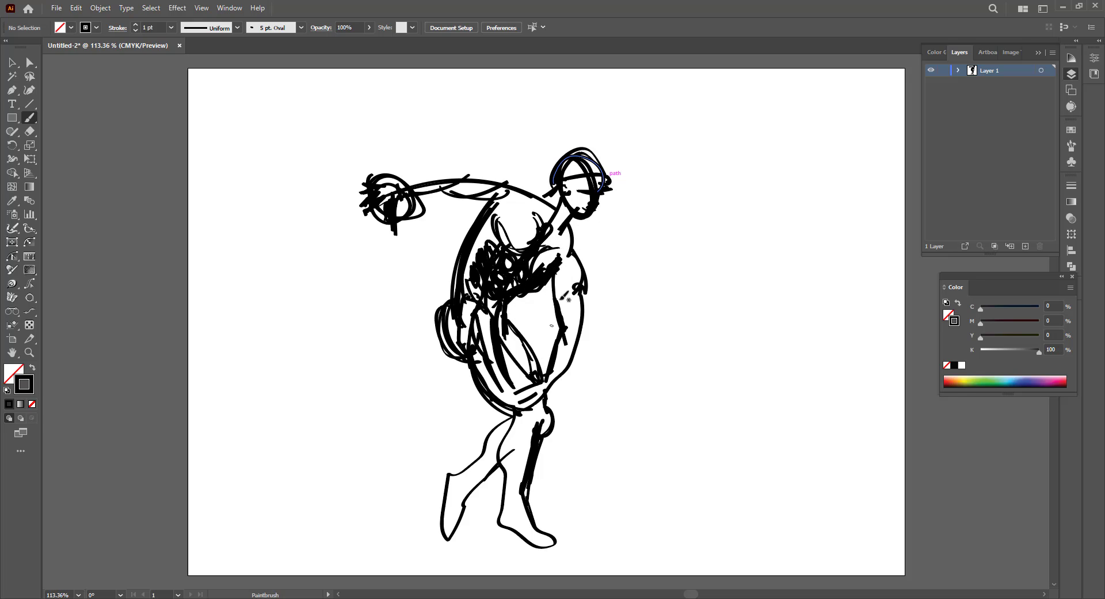
mouse_move(563, 202)
left_mouse_down()
mouse_move(571, 225)
mouse_move(552, 198)
left_mouse_up()
- Set the brush opacity to 57% and shade the outstretched arm and its shoulder with semi-transparent strokes
left_click(369, 27)
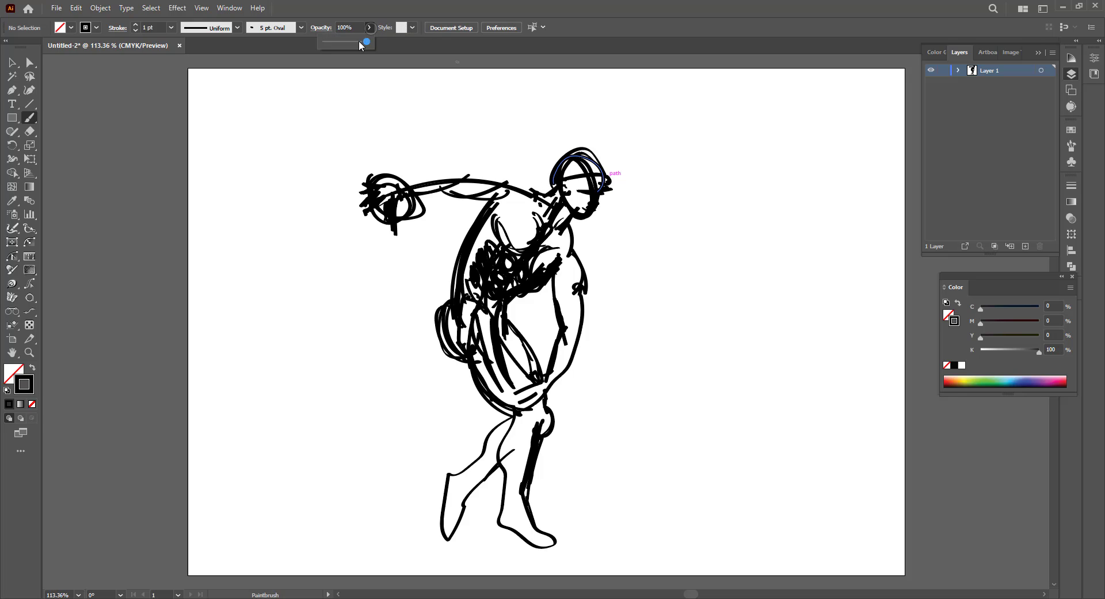
left_click_drag(370, 41, 357, 56)
mouse_move(523, 183)
left_mouse_down()
mouse_move(548, 197)
mouse_move(537, 194)
mouse_move(542, 206)
mouse_move(549, 199)
mouse_move(534, 181)
mouse_move(463, 173)
mouse_move(501, 196)
left_mouse_up()
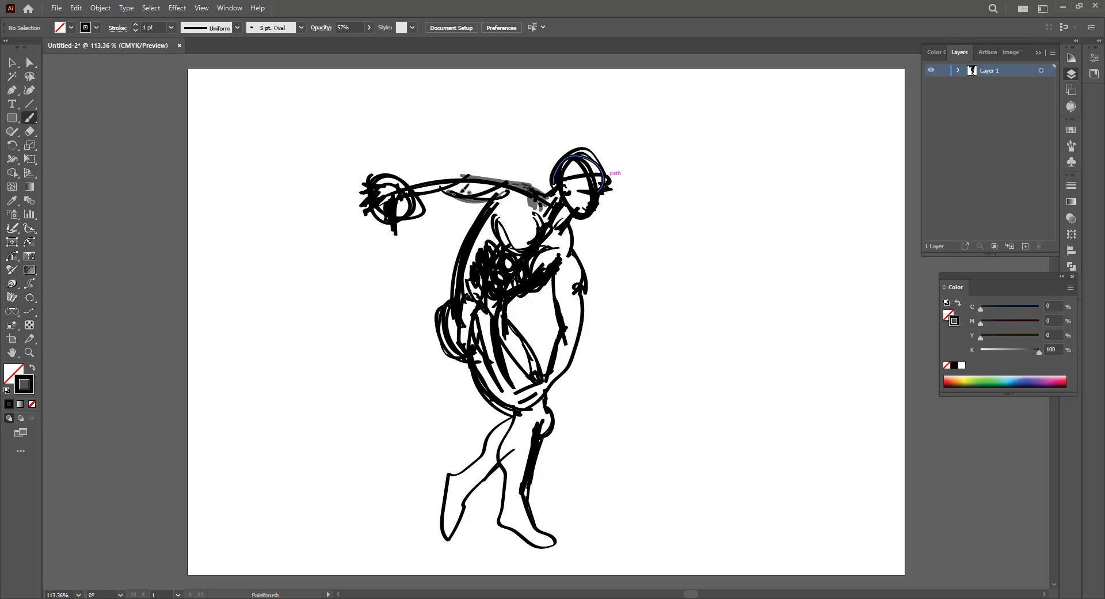
left_click_drag(416, 198, 457, 187)
mouse_move(392, 203)
left_mouse_down()
mouse_move(435, 192)
mouse_move(392, 225)
left_mouse_up()
mouse_move(407, 178)
left_mouse_down()
mouse_move(467, 167)
mouse_move(532, 178)
mouse_move(514, 209)
mouse_move(543, 196)
left_mouse_up()
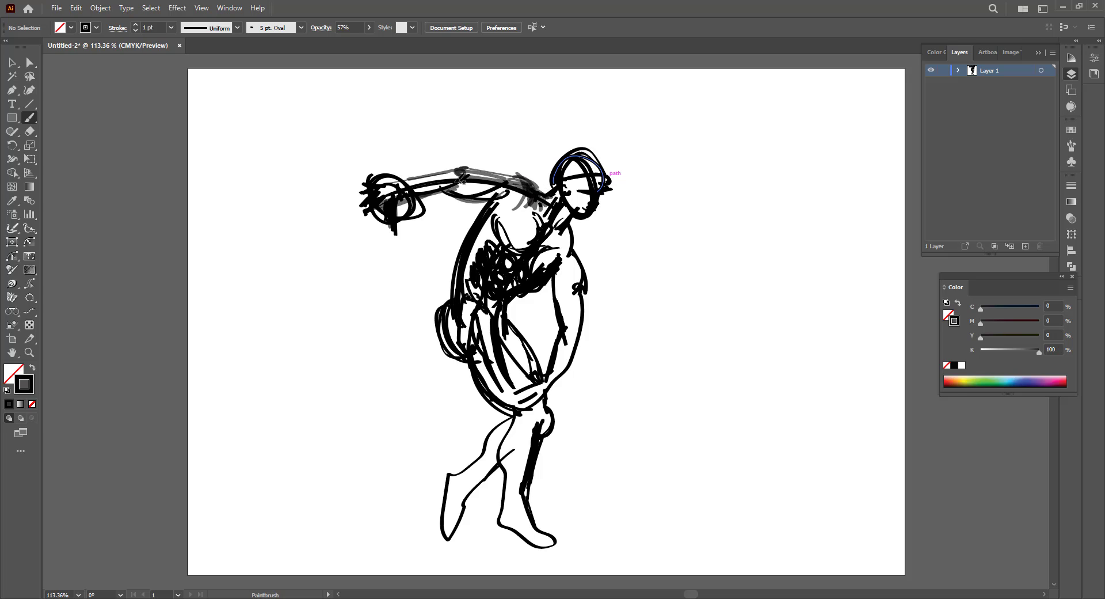
mouse_move(404, 179)
left_mouse_down()
mouse_move(436, 172)
mouse_move(409, 177)
left_mouse_up()
- Shade the lowered arm and the hand area above the knee with semi-transparent grey strokes
mouse_move(566, 292)
left_mouse_down()
mouse_move(558, 266)
mouse_move(565, 335)
mouse_move(546, 375)
mouse_move(582, 291)
mouse_move(575, 316)
mouse_move(583, 261)
mouse_move(559, 384)
left_mouse_up()
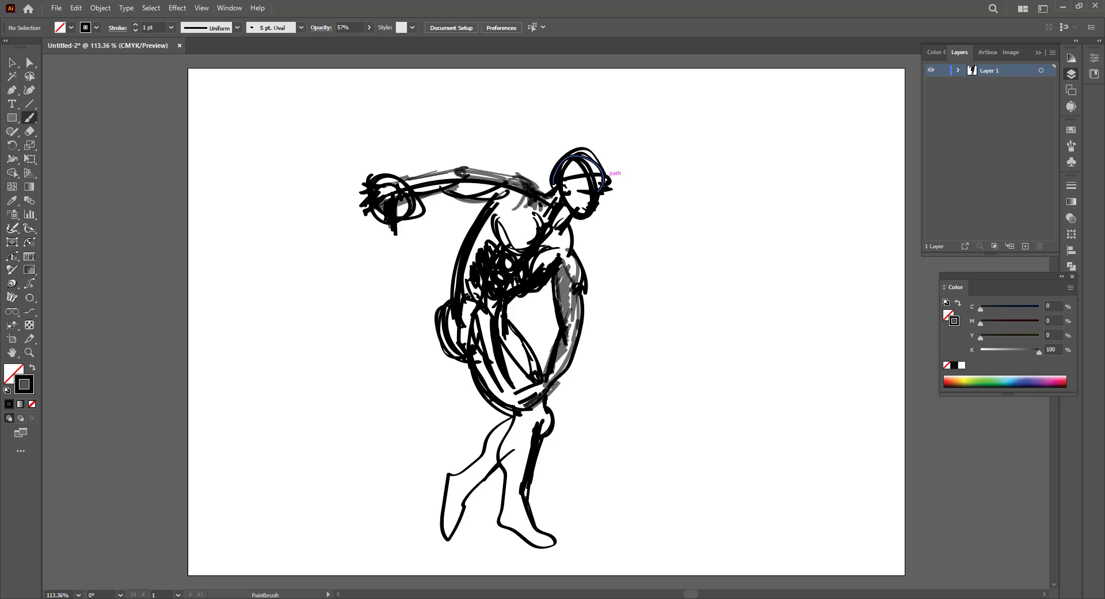
mouse_move(539, 394)
left_mouse_down()
mouse_move(506, 397)
mouse_move(530, 372)
left_mouse_up()
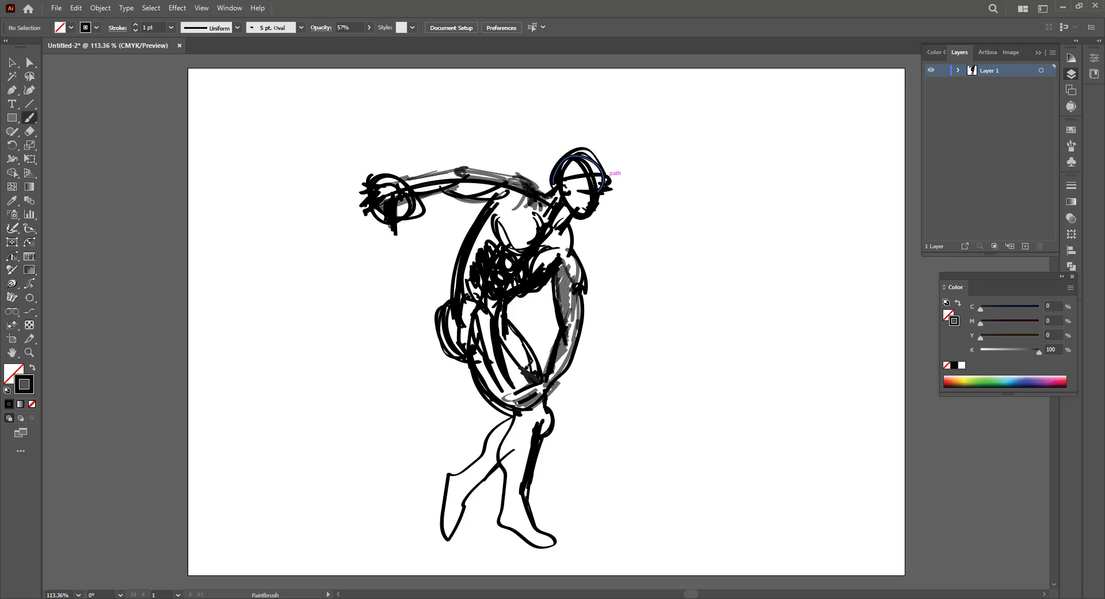
left_click_drag(562, 320, 567, 338)
mouse_move(561, 266)
left_mouse_down()
mouse_move(569, 334)
mouse_move(561, 294)
mouse_move(583, 302)
left_mouse_up()
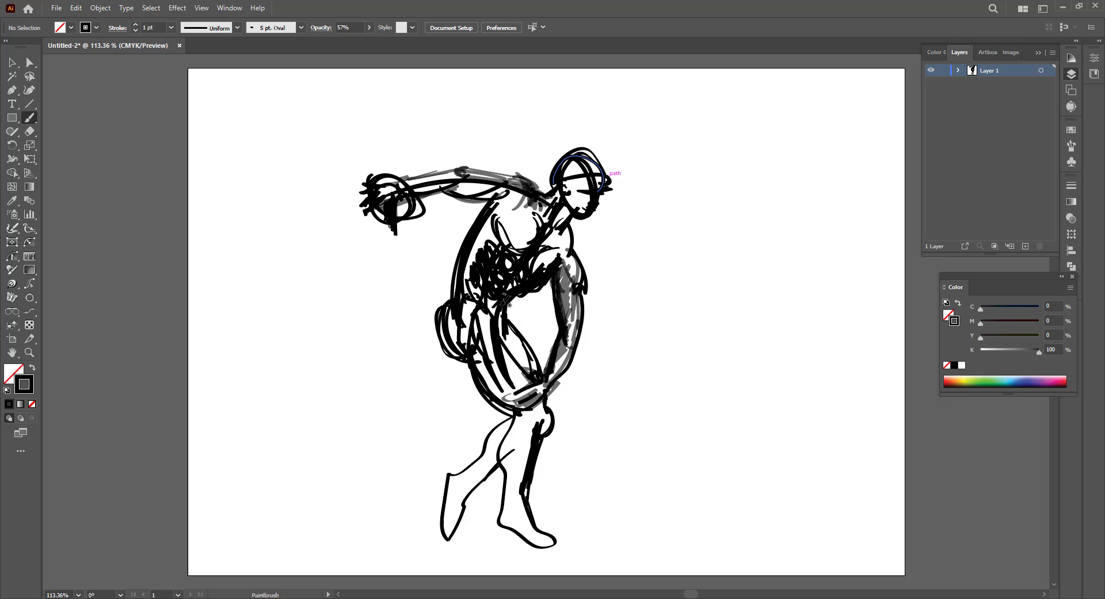
- Shade the thigh, both lower legs and the rear foot with semi-transparent grey strokes
mouse_move(482, 312)
left_mouse_down()
mouse_move(485, 355)
mouse_move(497, 337)
mouse_move(502, 370)
mouse_move(535, 377)
mouse_move(510, 350)
mouse_move(521, 387)
left_mouse_up()
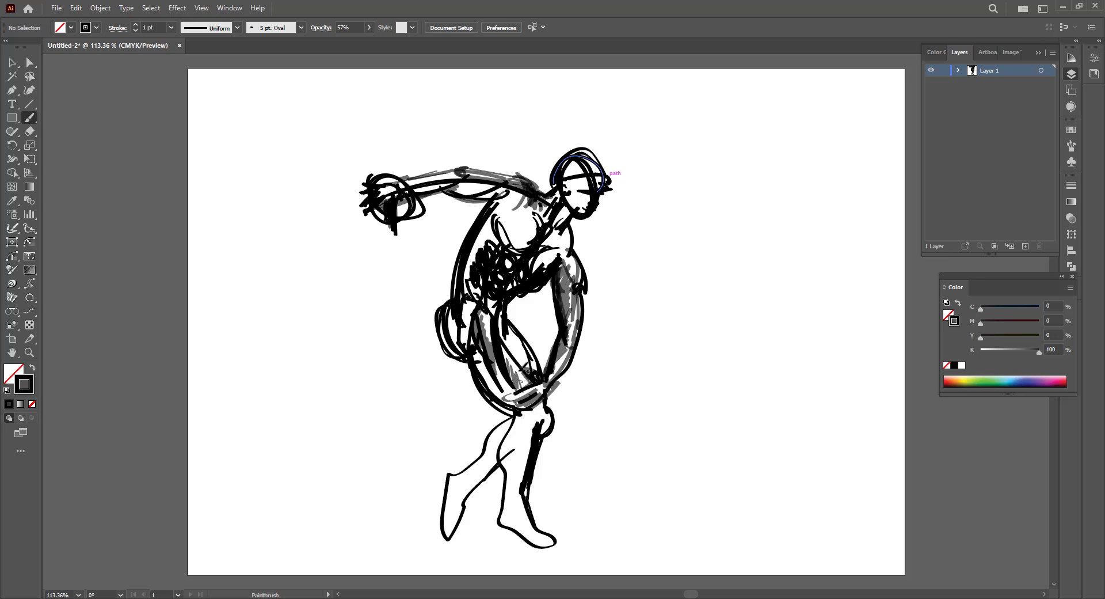
mouse_move(470, 364)
left_mouse_down()
mouse_move(489, 396)
mouse_move(545, 430)
mouse_move(527, 422)
mouse_move(513, 447)
mouse_move(502, 512)
mouse_move(543, 544)
mouse_move(558, 540)
mouse_move(531, 507)
mouse_move(554, 403)
mouse_move(482, 442)
left_mouse_up()
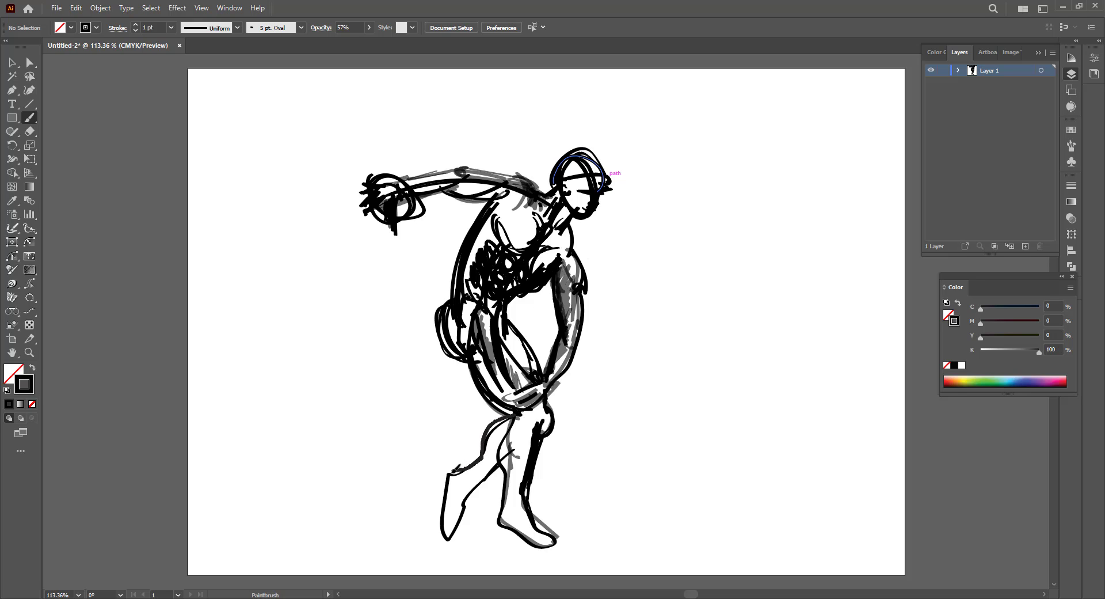
mouse_move(447, 475)
left_mouse_down()
mouse_move(447, 530)
mouse_move(475, 479)
mouse_move(457, 514)
mouse_move(521, 433)
left_mouse_up()
left_click_drag(485, 483, 535, 428)
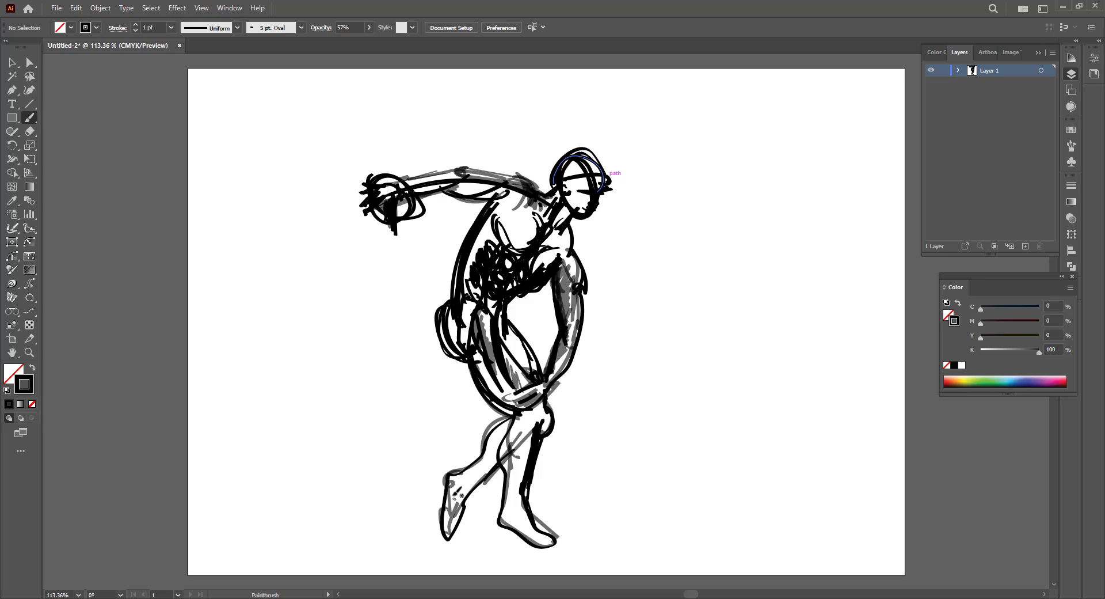
left_click_drag(451, 518, 446, 531)
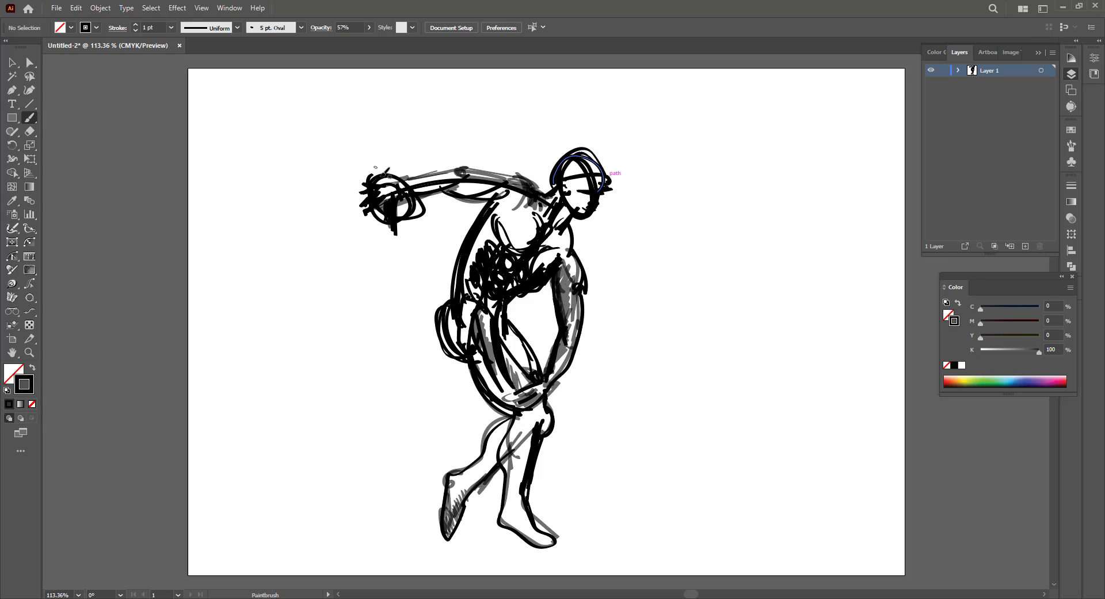
- Shade the underside of the outstretched arm and the side of the torso below the armpit in grey
mouse_move(417, 201)
left_mouse_down()
mouse_move(386, 203)
mouse_move(392, 216)
mouse_move(396, 174)
mouse_move(383, 172)
mouse_move(442, 203)
mouse_move(444, 177)
mouse_move(402, 178)
mouse_move(474, 160)
mouse_move(449, 191)
mouse_move(459, 175)
mouse_move(489, 189)
left_mouse_up()
key("ctrl+z")
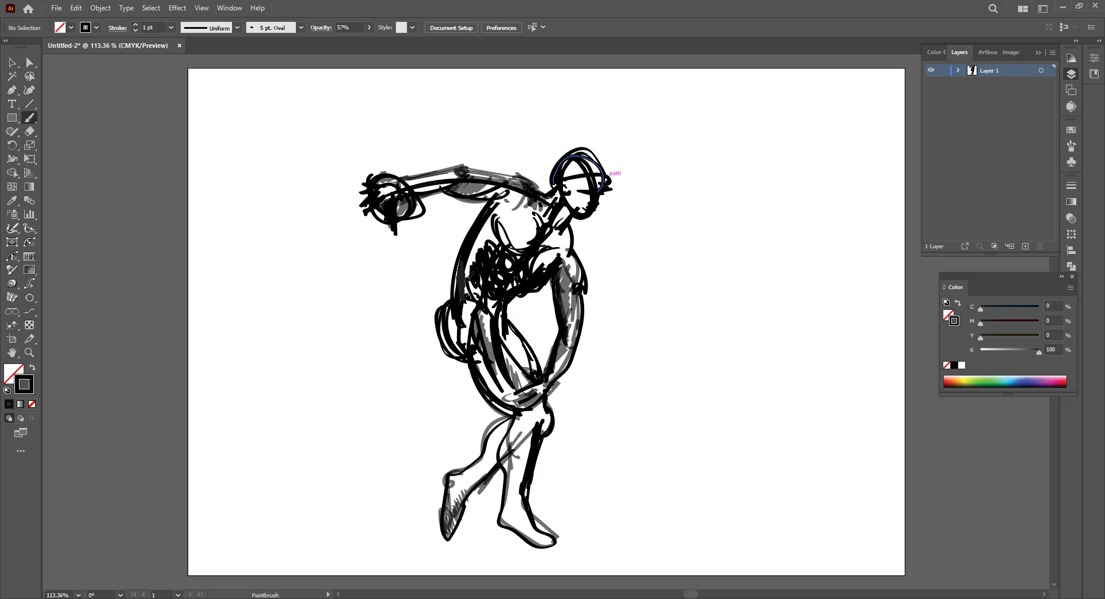
mouse_move(467, 275)
left_mouse_down()
mouse_move(506, 200)
mouse_move(458, 299)
mouse_move(510, 197)
left_mouse_up()
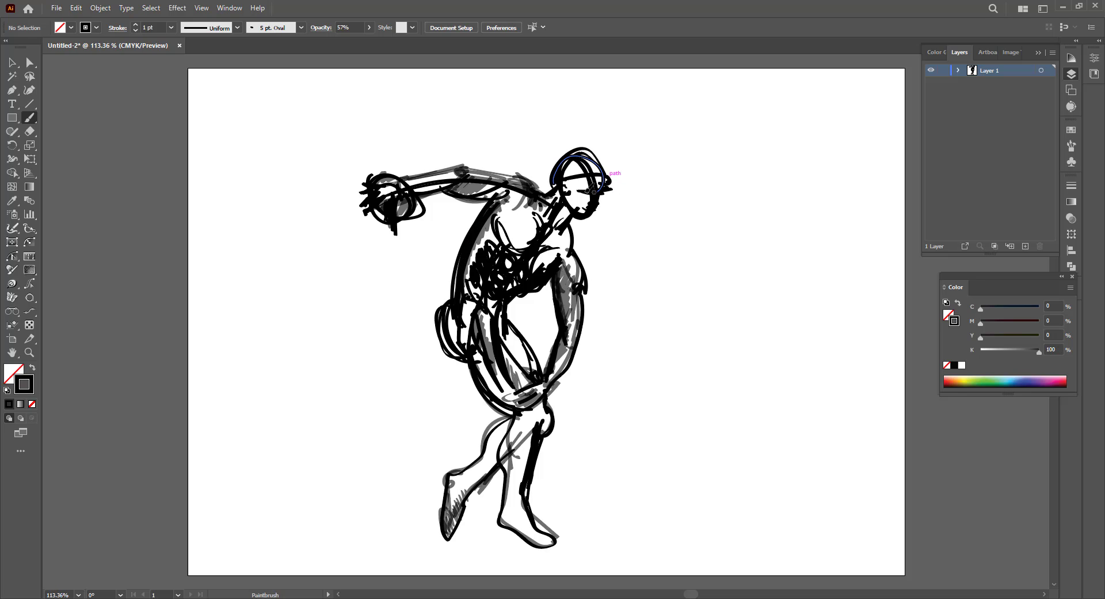
- Shade the face and hair with semi-transparent grey strokes
mouse_move(577, 183)
left_mouse_down()
mouse_move(593, 167)
mouse_move(569, 201)
mouse_move(575, 214)
mouse_move(597, 205)
mouse_move(586, 205)
left_mouse_up()
left_click_drag(574, 197, 582, 167)
mouse_move(567, 194)
left_mouse_down()
mouse_move(606, 166)
mouse_move(588, 150)
mouse_move(556, 173)
mouse_move(603, 182)
left_mouse_up()
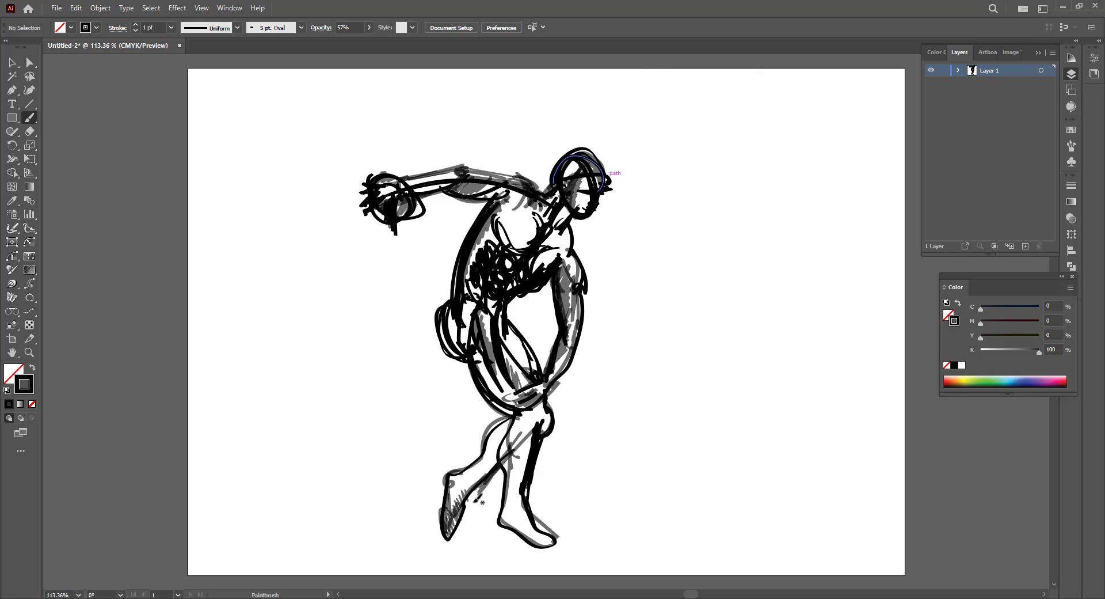
- Shade the bent rear leg from the knee to the foot in grey, undoing the overly dark calf stroke
left_click_drag(539, 427, 450, 531)
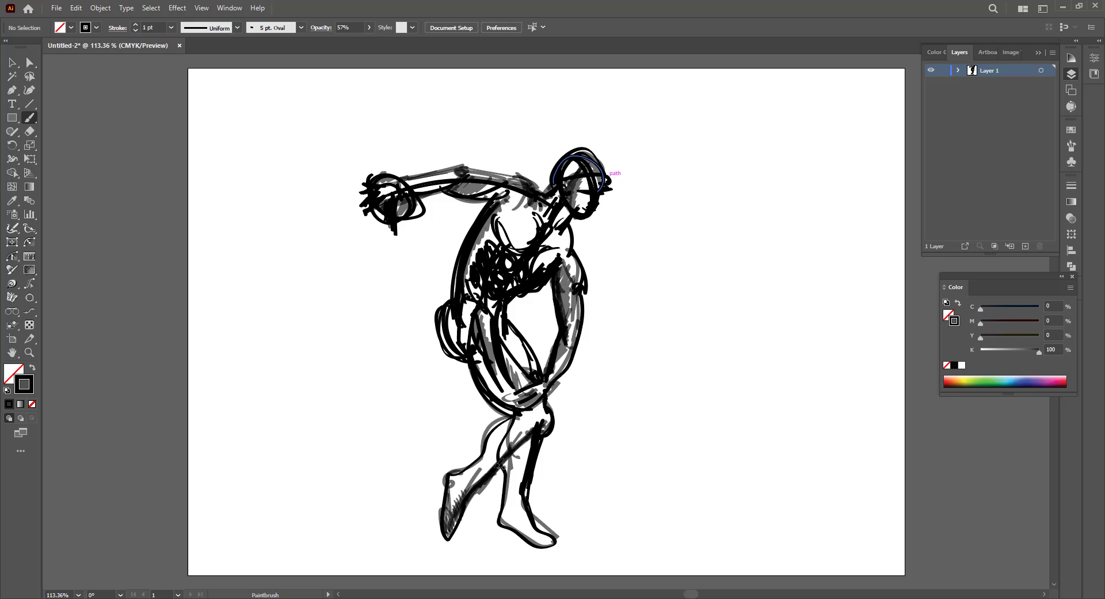
left_click_drag(480, 477, 508, 455)
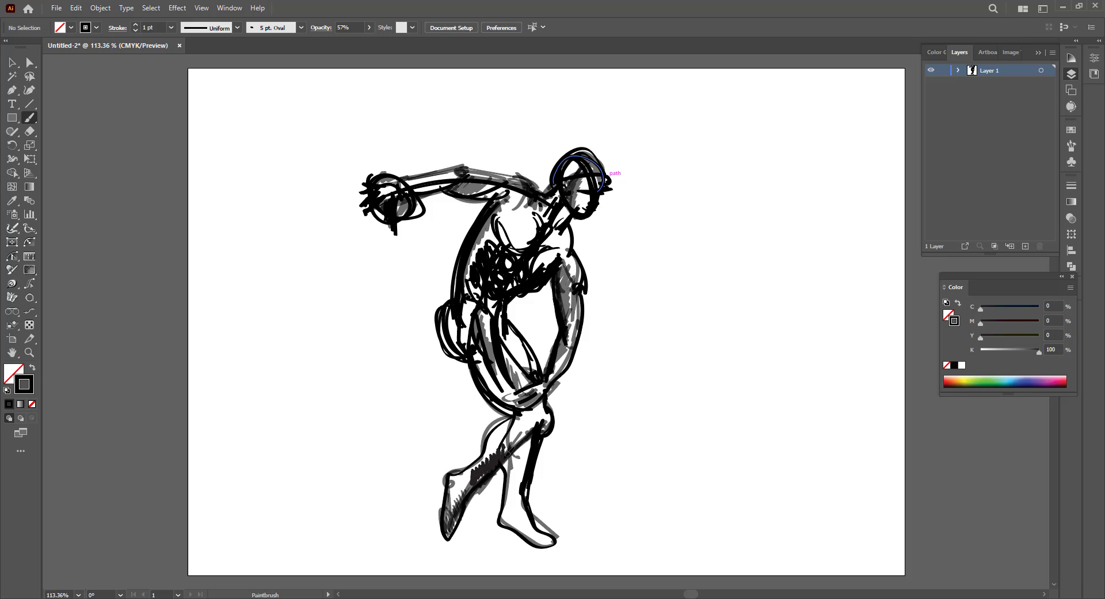
key("ctrl+z")
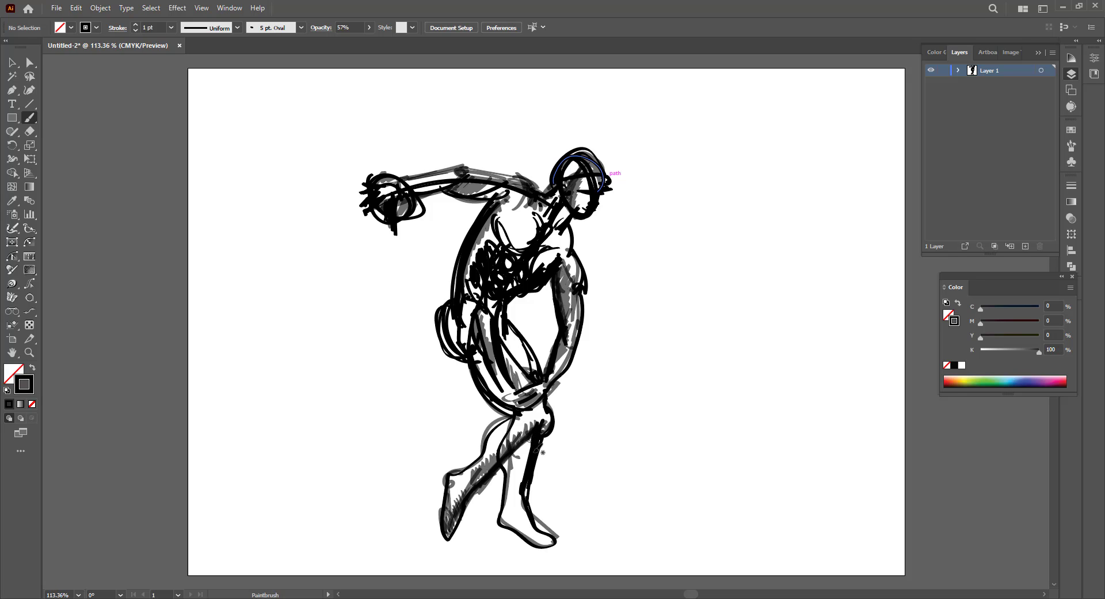
- Shade the front lower leg, add grey ground shadows beneath both feet, and touch up the hair shading
left_click_drag(521, 508, 536, 457)
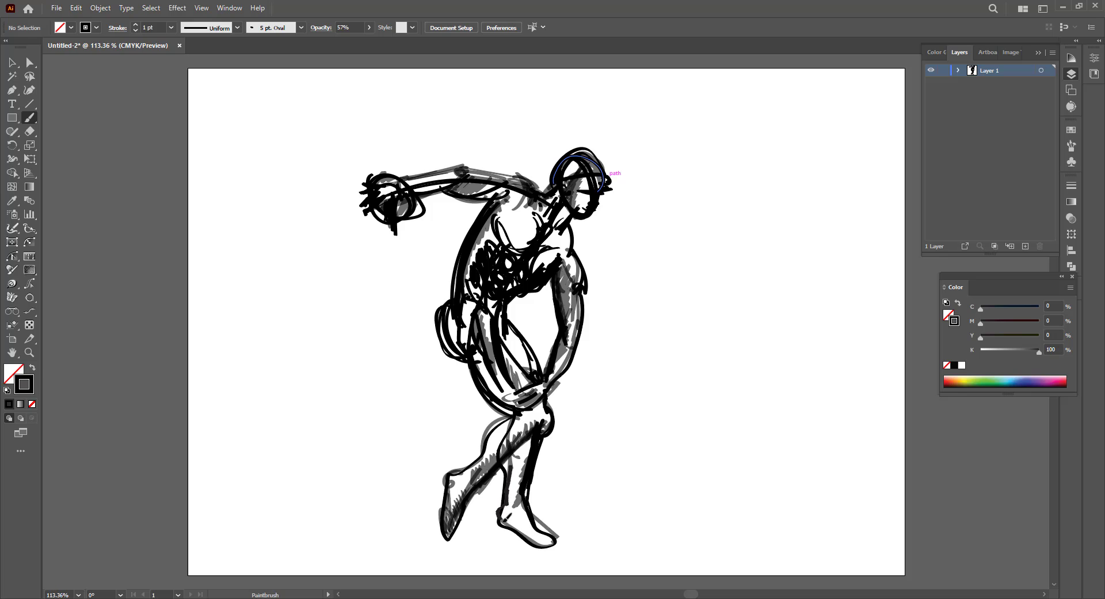
left_click_drag(541, 541, 436, 541)
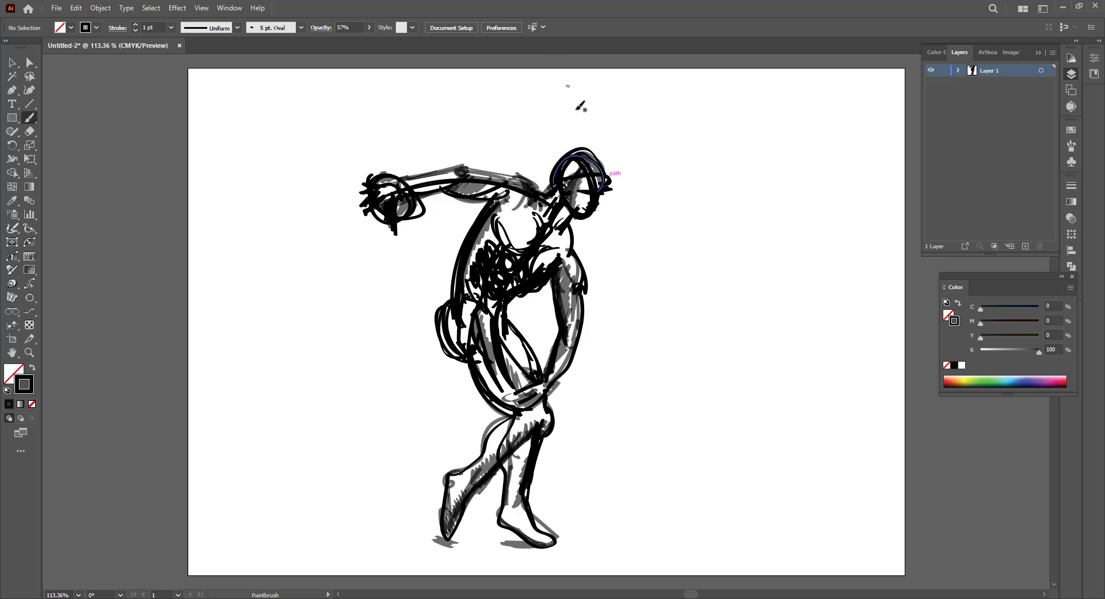
mouse_move(599, 165)
left_mouse_down()
mouse_move(605, 157)
mouse_move(596, 162)
left_mouse_up()
- Draw grey curved guide strokes across the neck, head, outstretched upper arm and shoulder
left_click_drag(529, 137, 609, 235)
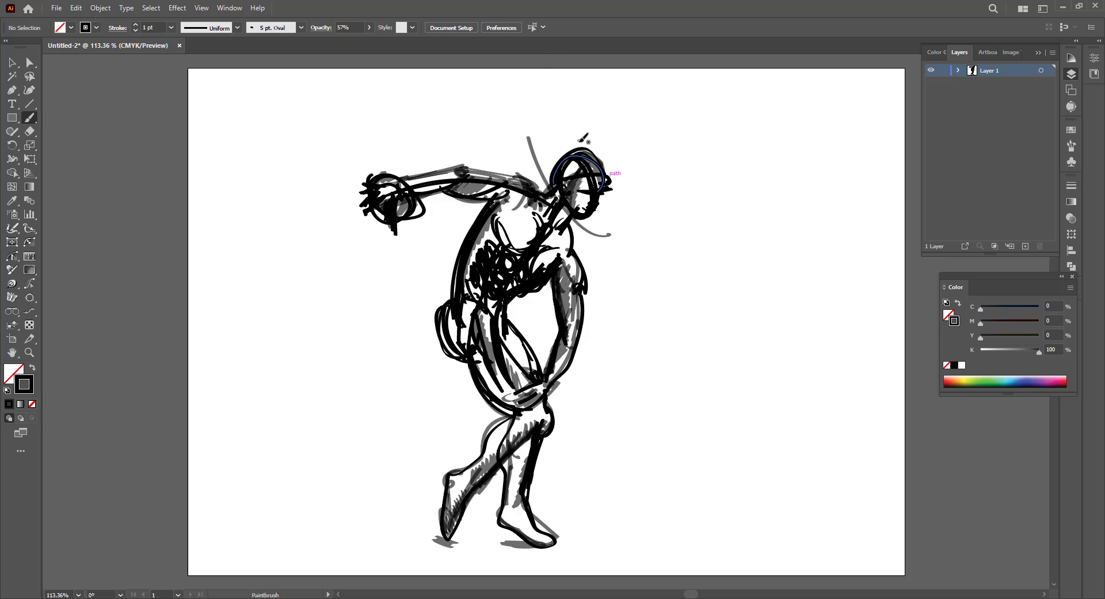
left_click_drag(567, 113, 642, 190)
left_click_drag(433, 234, 498, 130)
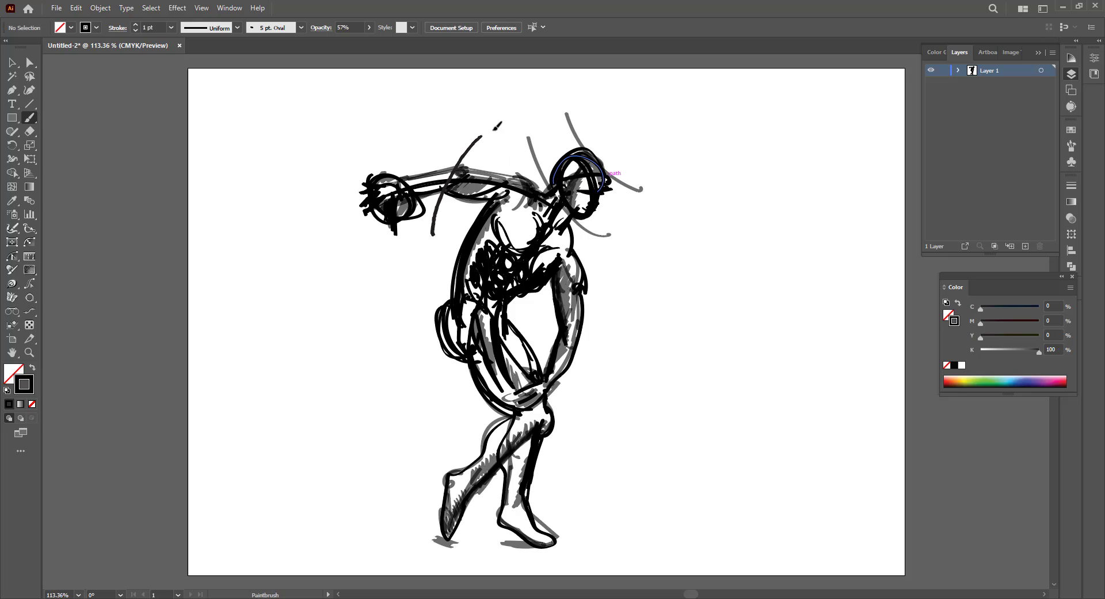
left_click_drag(460, 233, 541, 160)
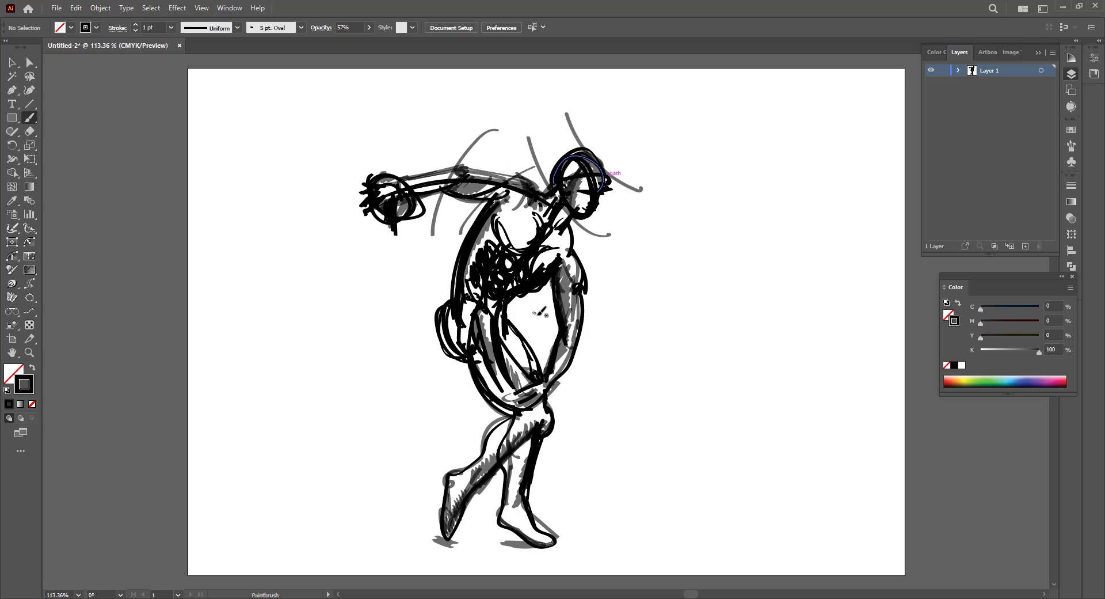
- Draw grey curved guide strokes across the waist, lowered arm, knees, lower legs and the wrist of the outstretched arm
mouse_move(540, 313)
left_mouse_down()
mouse_move(440, 300)
mouse_move(418, 265)
left_mouse_up()
left_click_drag(540, 292, 607, 245)
mouse_move(533, 348)
left_mouse_down()
mouse_move(559, 388)
mouse_move(586, 396)
left_mouse_up()
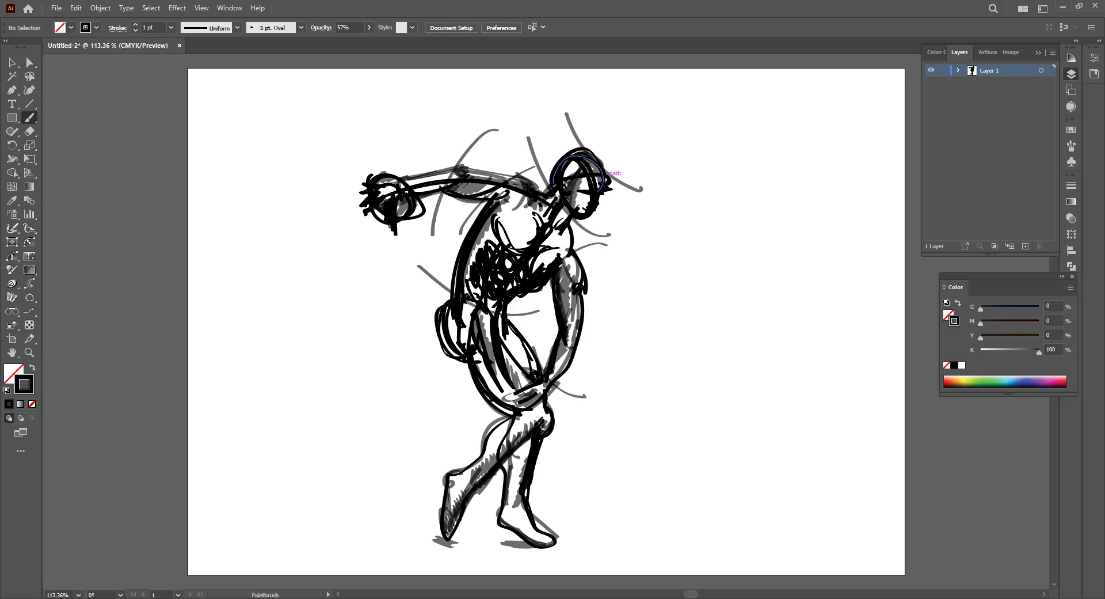
left_click_drag(486, 416, 579, 438)
mouse_move(461, 433)
left_mouse_down()
mouse_move(478, 501)
mouse_move(496, 486)
mouse_move(567, 499)
left_mouse_up()
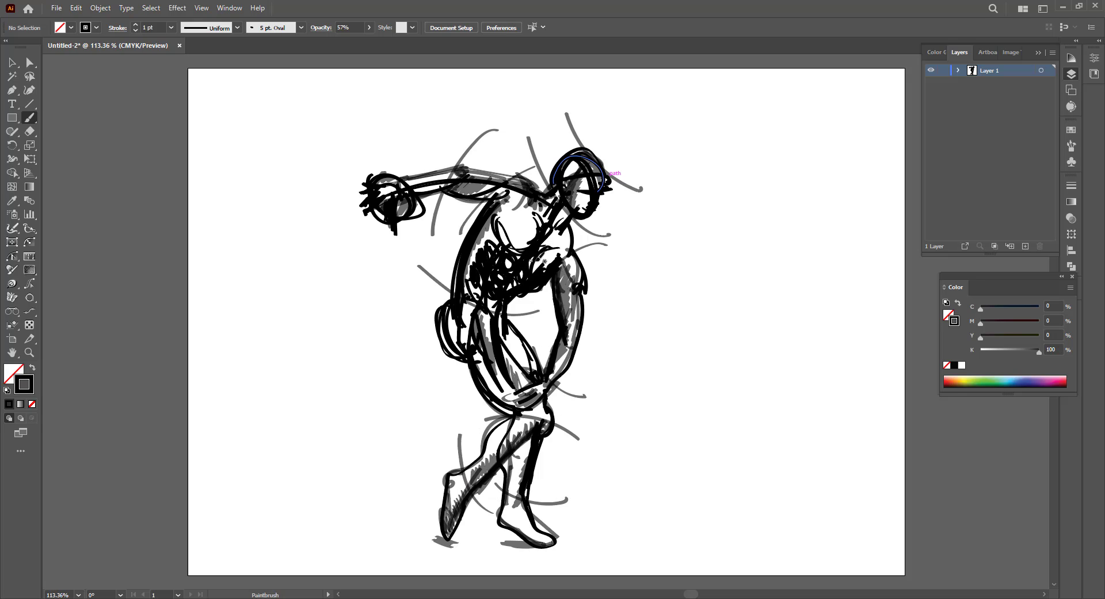
left_click_drag(345, 146, 431, 218)
- Handwrite the letters A, B, C, D and E beside the figure from the head down to the lower leg
left_click_drag(666, 165, 675, 150)
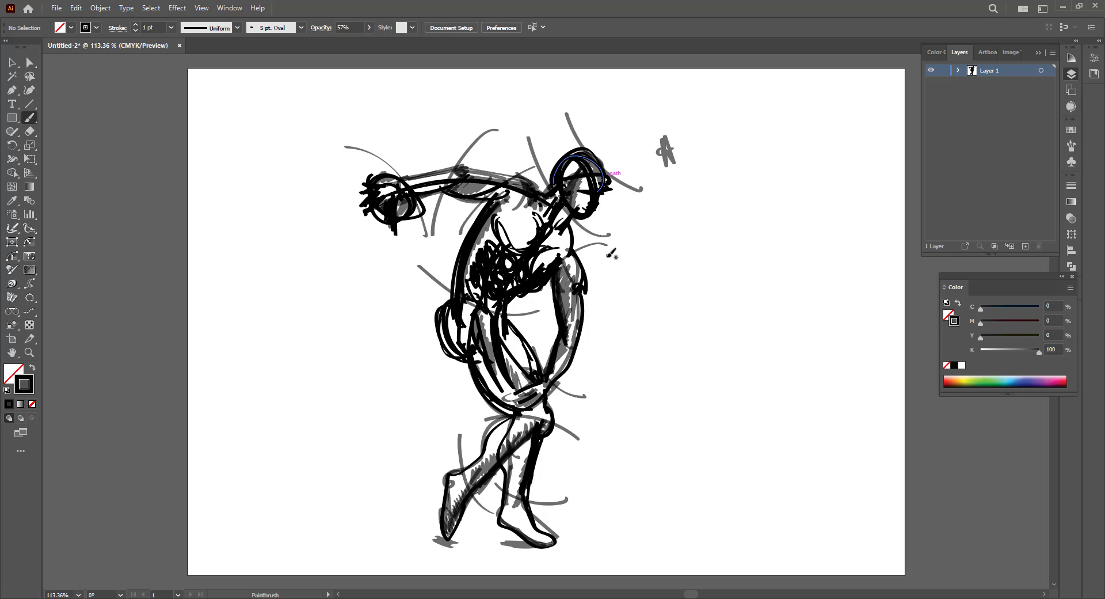
mouse_move(613, 254)
left_mouse_down()
mouse_move(602, 257)
mouse_move(615, 263)
left_mouse_up()
left_click_drag(591, 361, 591, 379)
mouse_move(580, 420)
left_mouse_down()
mouse_move(590, 429)
mouse_move(583, 442)
left_mouse_up()
left_click_drag(580, 494, 585, 511)
left_click_drag(580, 493, 593, 499)
mouse_move(584, 510)
left_mouse_down()
mouse_move(596, 504)
mouse_move(583, 555)
mouse_move(585, 535)
left_mouse_up()
- Handwrite "Final point" beside the front foot and underline it
mouse_move(576, 545)
left_mouse_down()
mouse_move(588, 542)
mouse_move(543, 547)
mouse_move(620, 550)
left_mouse_up()
left_click_drag(623, 512, 631, 538)
mouse_move(578, 561)
left_mouse_down()
mouse_move(644, 542)
mouse_move(646, 530)
left_mouse_up()
left_click_drag(657, 524, 684, 507)
left_click_drag(688, 494, 689, 511)
left_click_drag(684, 501, 695, 498)
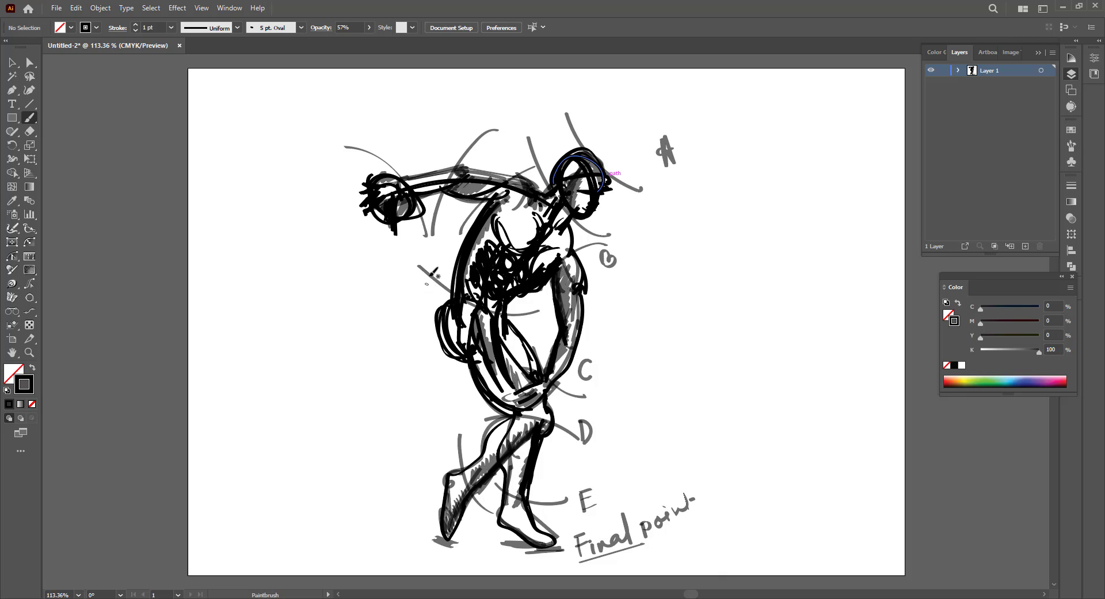
- Handwrite the underlined labels "hip" and "hand" beside those body parts, with short leader strokes
mouse_move(460, 297)
left_mouse_down()
mouse_move(458, 354)
mouse_move(398, 361)
mouse_move(396, 340)
mouse_move(418, 340)
left_mouse_up()
left_click(430, 339)
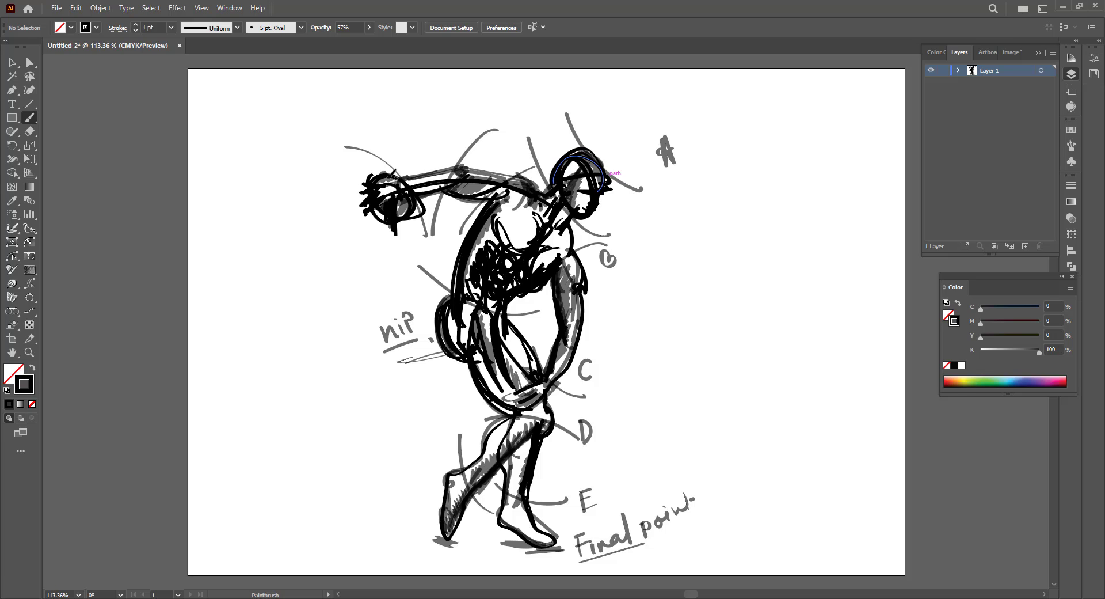
mouse_move(377, 180)
left_mouse_down()
mouse_move(306, 180)
mouse_move(324, 134)
mouse_move(323, 143)
left_mouse_up()
left_click_drag(294, 205, 331, 154)
left_click(343, 154)
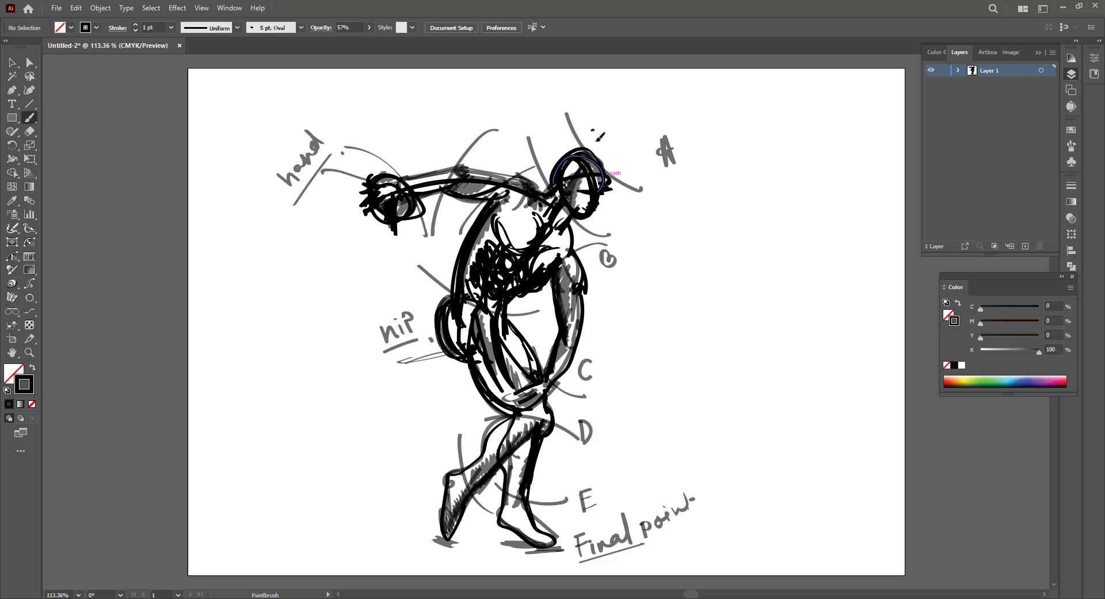
- Handwrite the labels "head" and "eye" beside the face, and draw a guide stroke across the waist
mouse_move(594, 118)
left_mouse_down()
mouse_move(614, 122)
mouse_move(640, 103)
left_mouse_up()
mouse_move(599, 154)
left_mouse_down()
mouse_move(645, 126)
mouse_move(666, 181)
left_mouse_up()
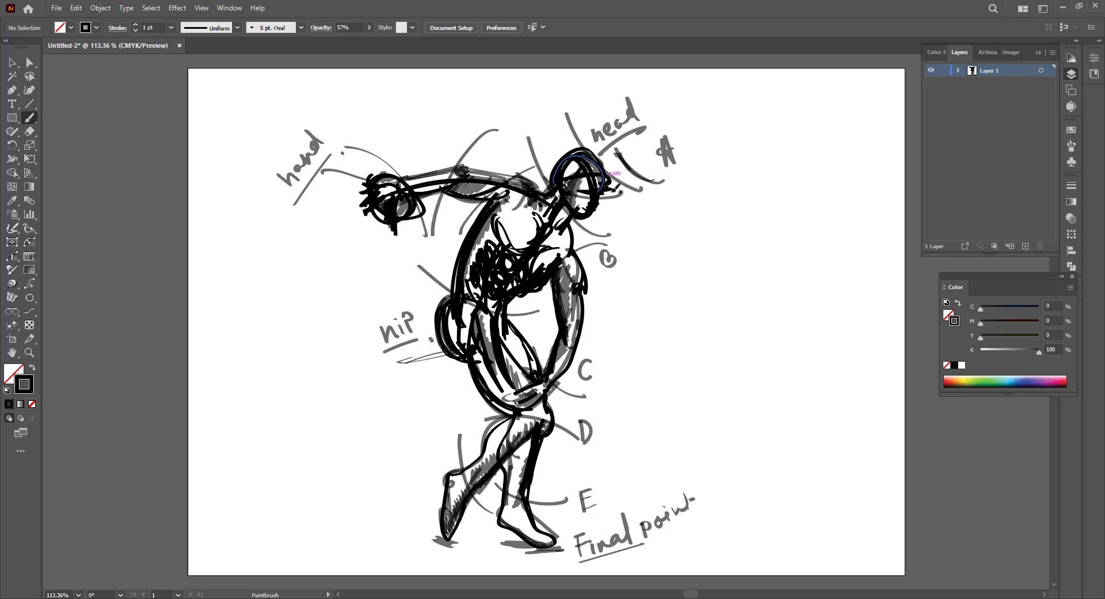
mouse_move(616, 211)
left_mouse_down()
mouse_move(627, 218)
mouse_move(650, 197)
left_mouse_up()
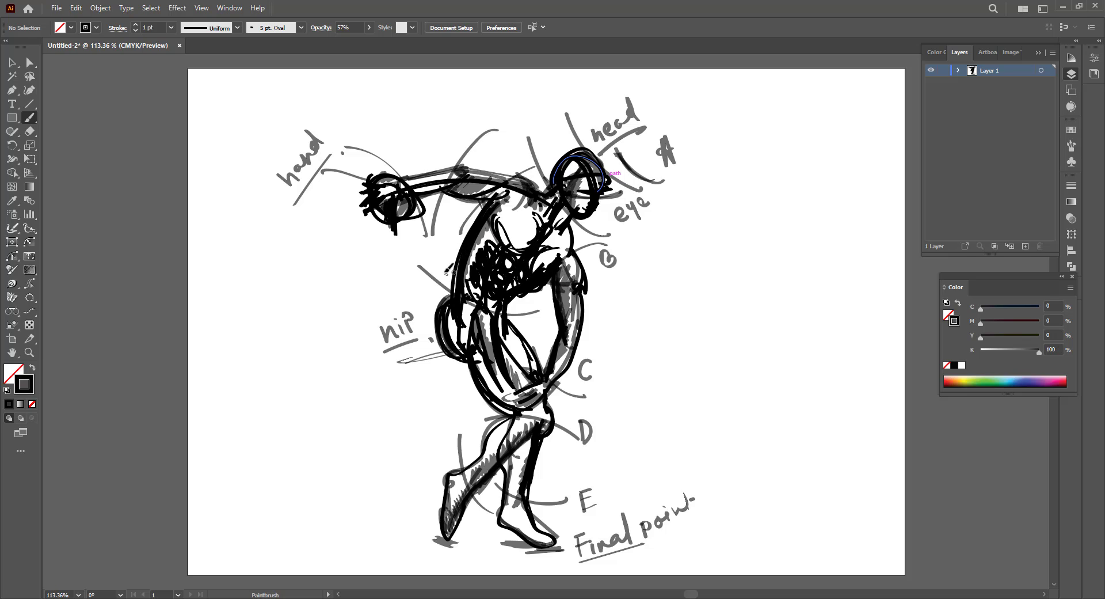
left_click_drag(418, 250, 539, 300)
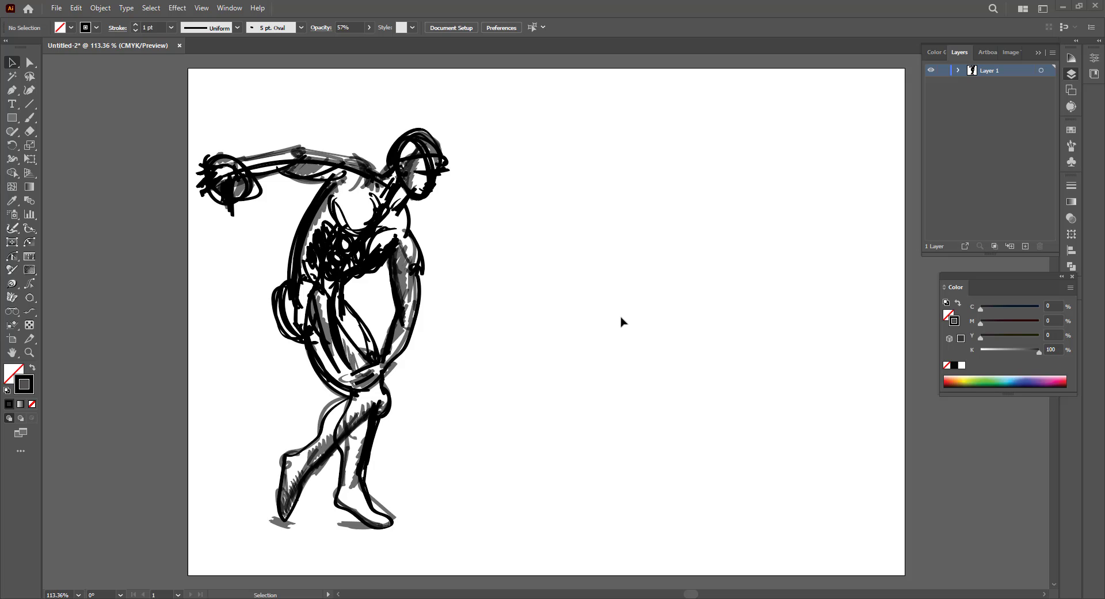
- Rough in the back, shoulder curve and folded legs of a crouching figure beside the discus thrower with 57% opacity Paintbrush strokes
left_click(29, 117)
mouse_move(659, 351)
left_mouse_down()
mouse_move(588, 376)
mouse_move(570, 459)
mouse_move(636, 475)
mouse_move(598, 513)
mouse_move(627, 529)
mouse_move(587, 477)
left_mouse_up()
mouse_move(584, 477)
left_mouse_down()
mouse_move(633, 479)
mouse_move(646, 447)
mouse_move(655, 481)
left_mouse_up()
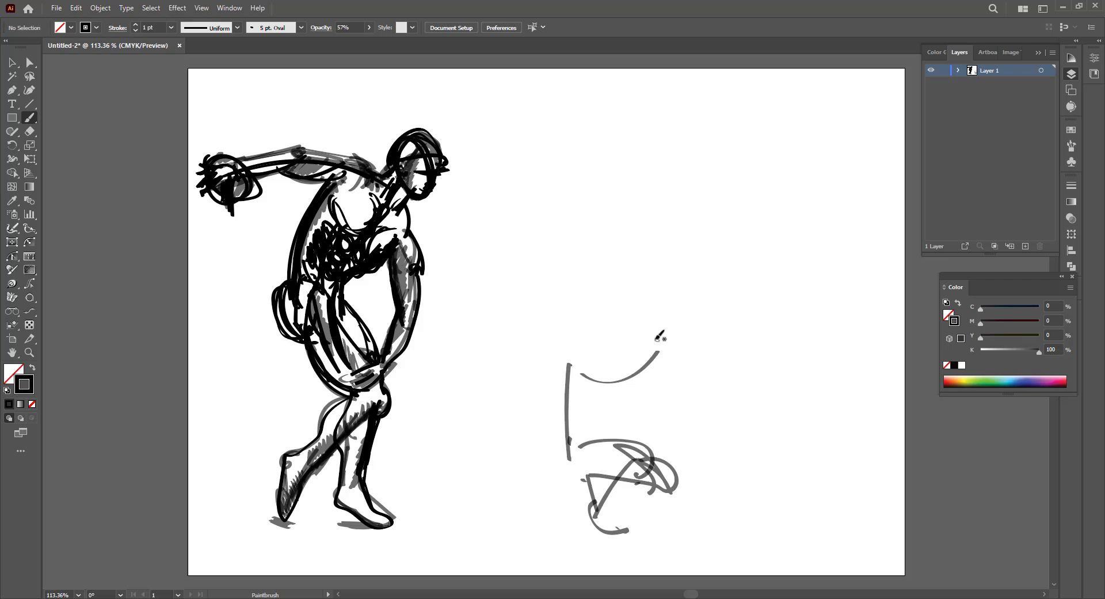
- Rough in the crouching figure's head, upper-arm oval, bent near arm, back curve and the far arm reaching upward
mouse_move(641, 344)
left_mouse_down()
mouse_move(618, 377)
mouse_move(656, 358)
left_mouse_up()
mouse_move(631, 365)
left_mouse_down()
mouse_move(664, 348)
mouse_move(648, 345)
mouse_move(694, 332)
left_mouse_up()
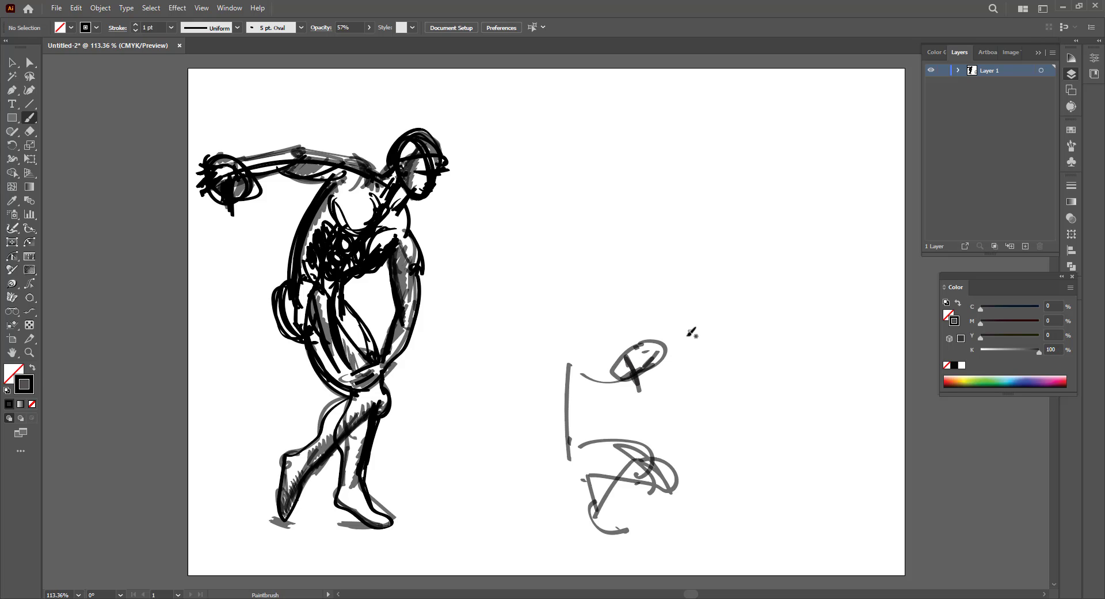
left_click_drag(727, 252, 688, 343)
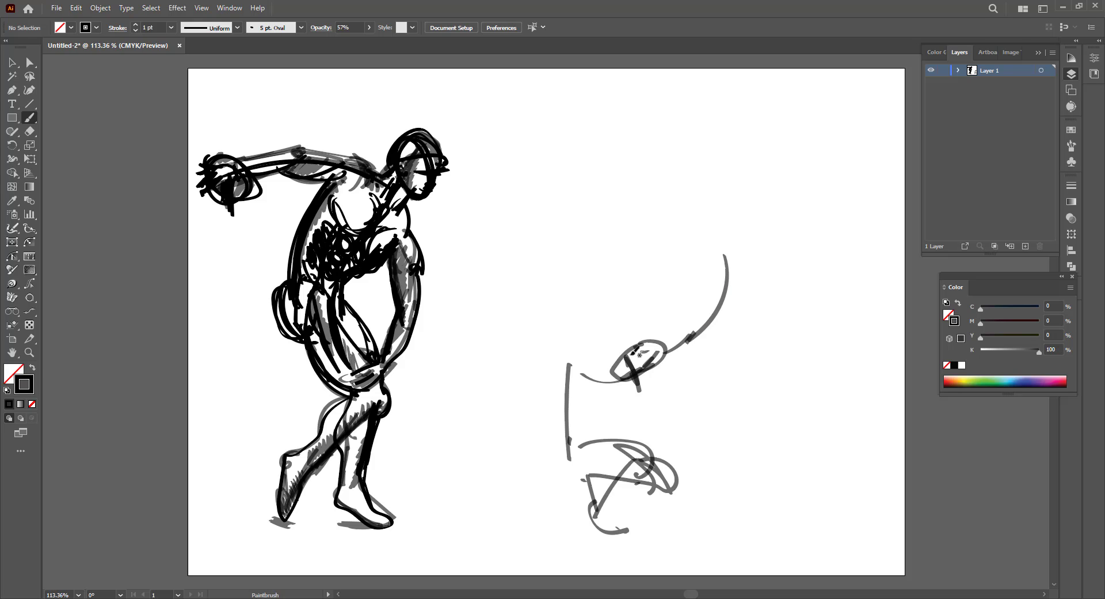
mouse_move(576, 327)
left_mouse_down()
mouse_move(609, 339)
mouse_move(599, 344)
mouse_move(627, 410)
left_mouse_up()
mouse_move(569, 364)
left_mouse_down()
mouse_move(623, 400)
mouse_move(579, 376)
mouse_move(593, 361)
mouse_move(563, 422)
left_mouse_up()
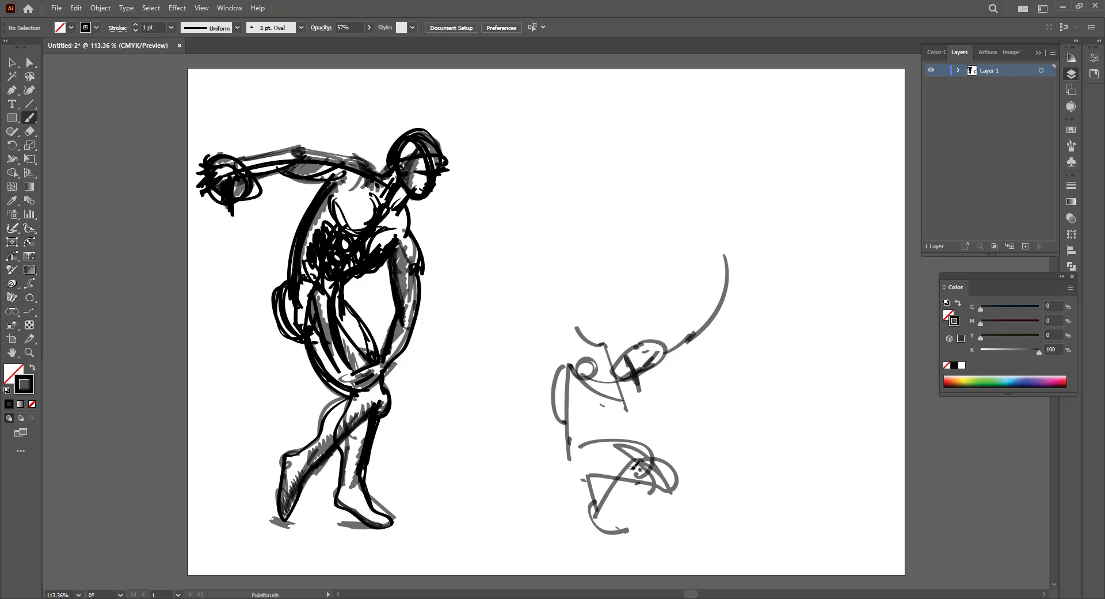
- Set the brush opacity to 100% and draw a large circular globe above the crouching figure
left_click(370, 28)
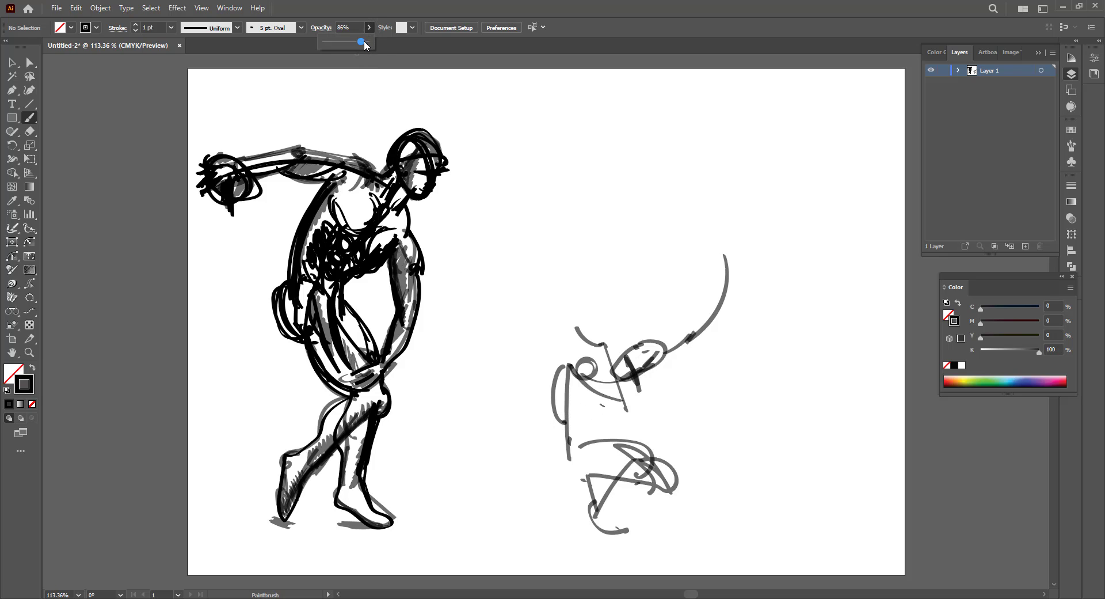
mouse_move(551, 176)
left_mouse_down()
mouse_move(514, 237)
mouse_move(521, 289)
mouse_move(551, 326)
mouse_move(634, 342)
mouse_move(698, 319)
mouse_move(728, 277)
mouse_move(709, 193)
mouse_move(682, 167)
mouse_move(639, 153)
mouse_move(587, 159)
mouse_move(537, 194)
mouse_move(571, 165)
left_mouse_up()
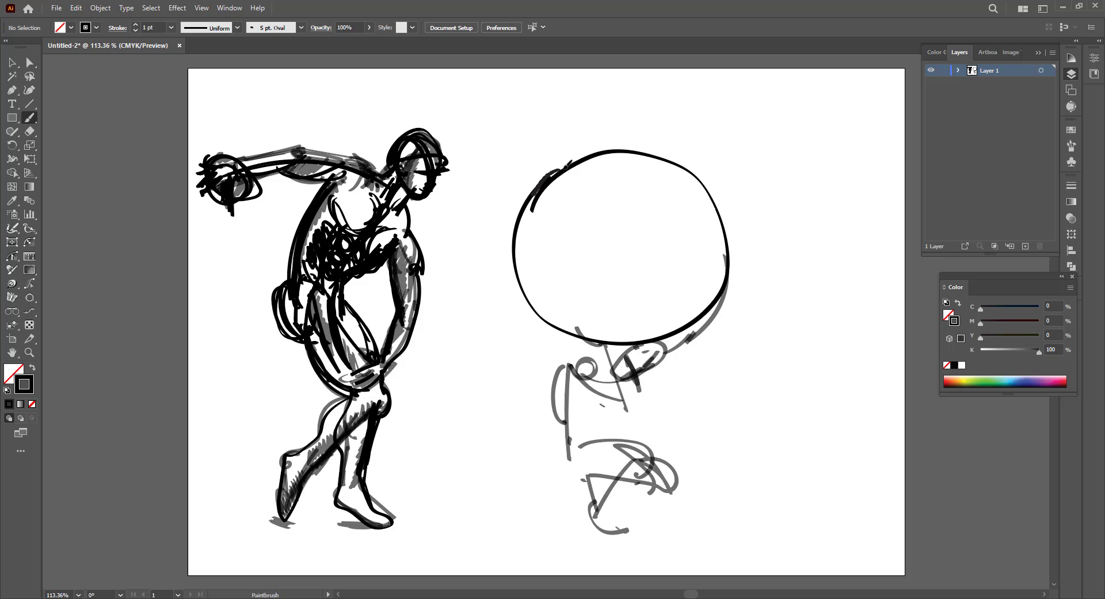
mouse_move(646, 151)
left_mouse_down()
mouse_move(704, 182)
mouse_move(726, 245)
mouse_move(723, 295)
left_mouse_up()
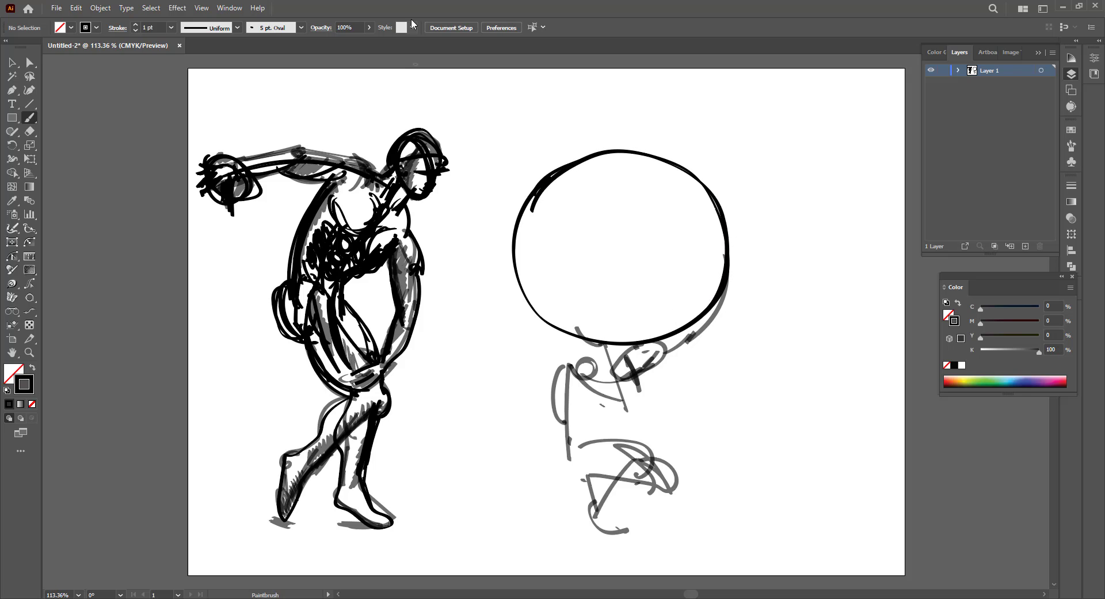
- Set the brush opacity to 33% and shade the underside of the globe with zigzag and edge strokes
left_click(370, 27)
left_click_drag(365, 41, 339, 42)
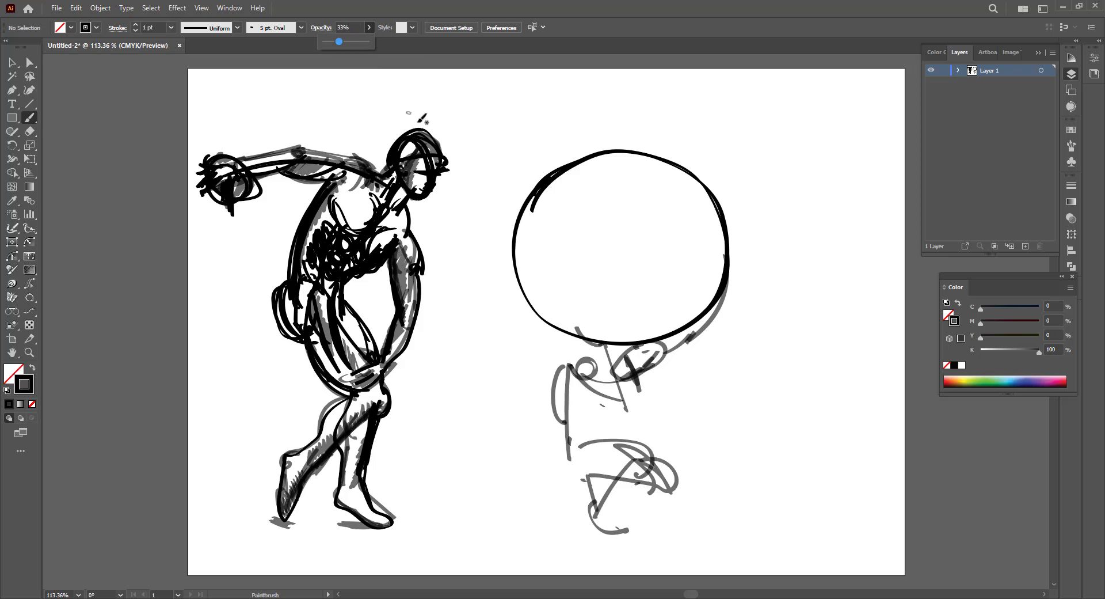
mouse_move(533, 284)
left_mouse_down()
mouse_move(547, 316)
mouse_move(555, 287)
mouse_move(561, 311)
mouse_move(576, 296)
mouse_move(587, 334)
mouse_move(600, 311)
mouse_move(608, 335)
mouse_move(618, 293)
mouse_move(631, 320)
mouse_move(694, 285)
mouse_move(702, 302)
mouse_move(728, 258)
left_mouse_up()
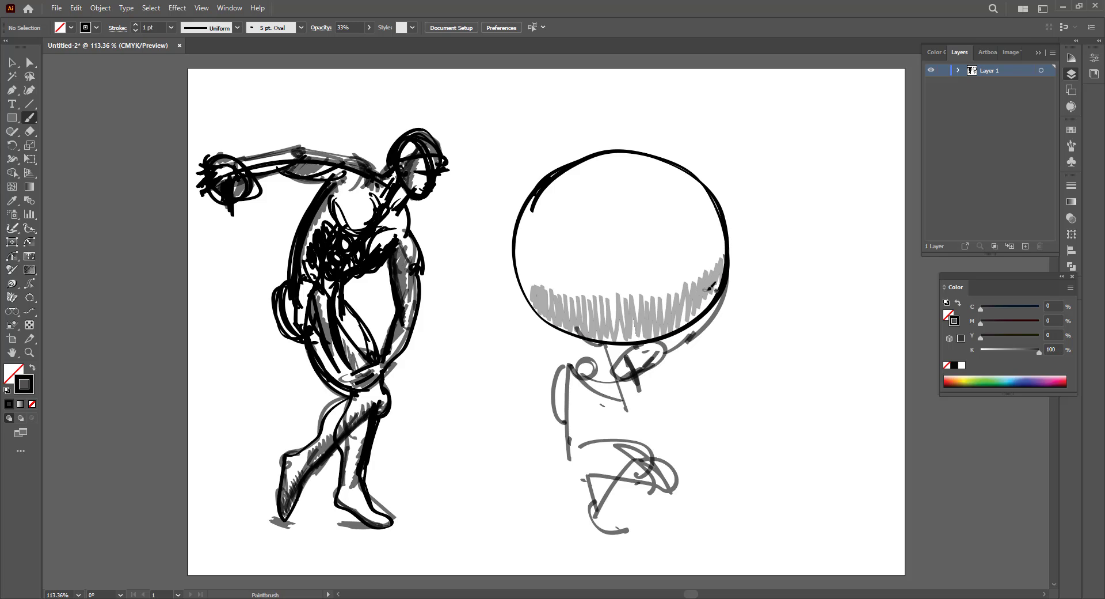
left_click_drag(666, 328, 732, 268)
mouse_move(656, 331)
left_mouse_down()
mouse_move(620, 340)
mouse_move(542, 314)
left_mouse_up()
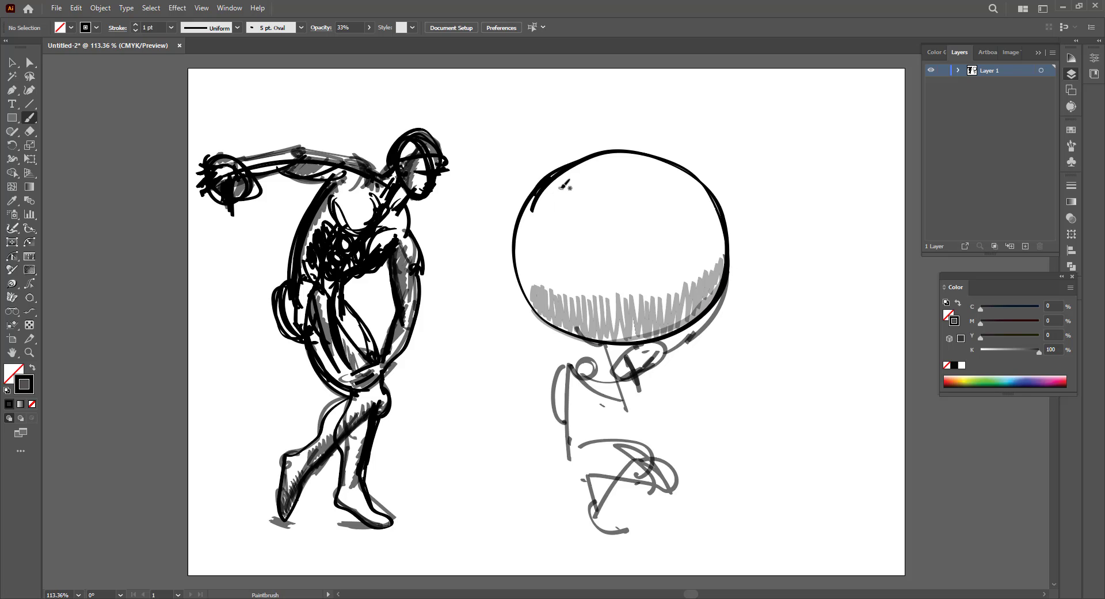
- Shade along the inner side and upper edges of the globe with light grey strokes
mouse_move(535, 199)
left_mouse_down()
mouse_move(524, 224)
mouse_move(527, 206)
mouse_move(539, 213)
mouse_move(527, 205)
mouse_move(522, 276)
left_mouse_up()
left_click_drag(521, 230, 538, 304)
mouse_move(703, 193)
left_mouse_down()
mouse_move(727, 271)
mouse_move(712, 190)
mouse_move(720, 212)
left_mouse_up()
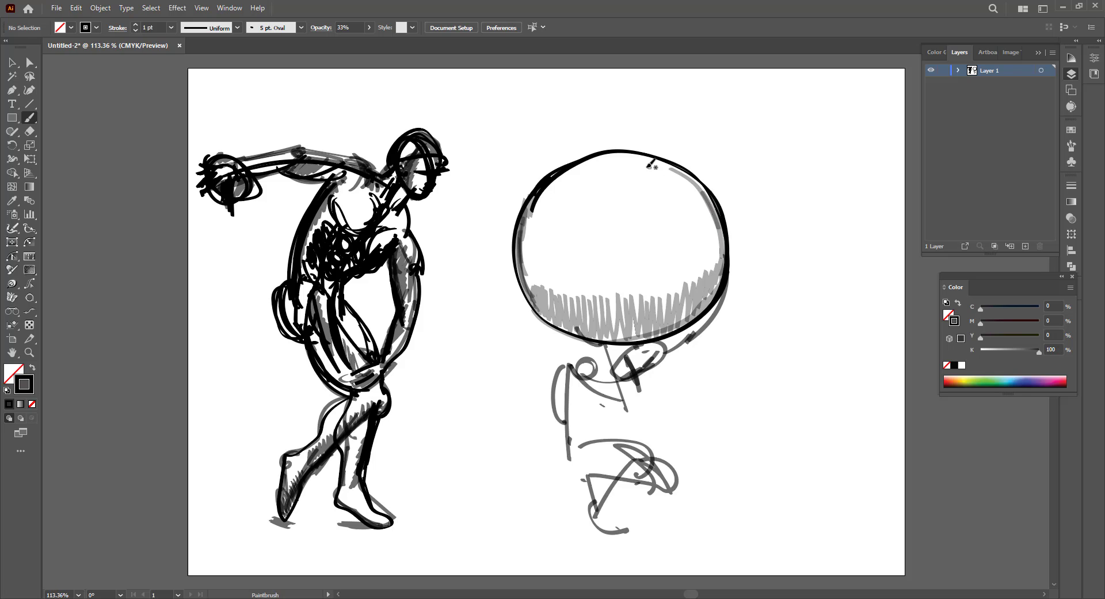
mouse_move(538, 198)
left_mouse_down()
mouse_move(581, 161)
mouse_move(646, 154)
mouse_move(688, 180)
left_mouse_up()
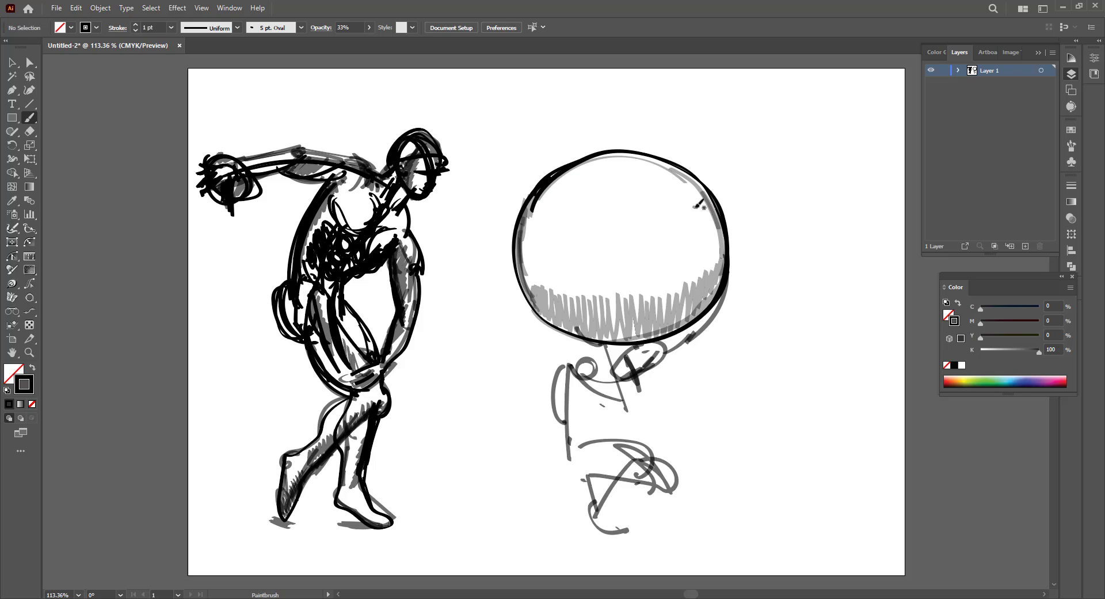
- Set the brush opacity to 100% and outline the crouching figure's head, back, torso and bent front leg in solid black
left_click(369, 29)
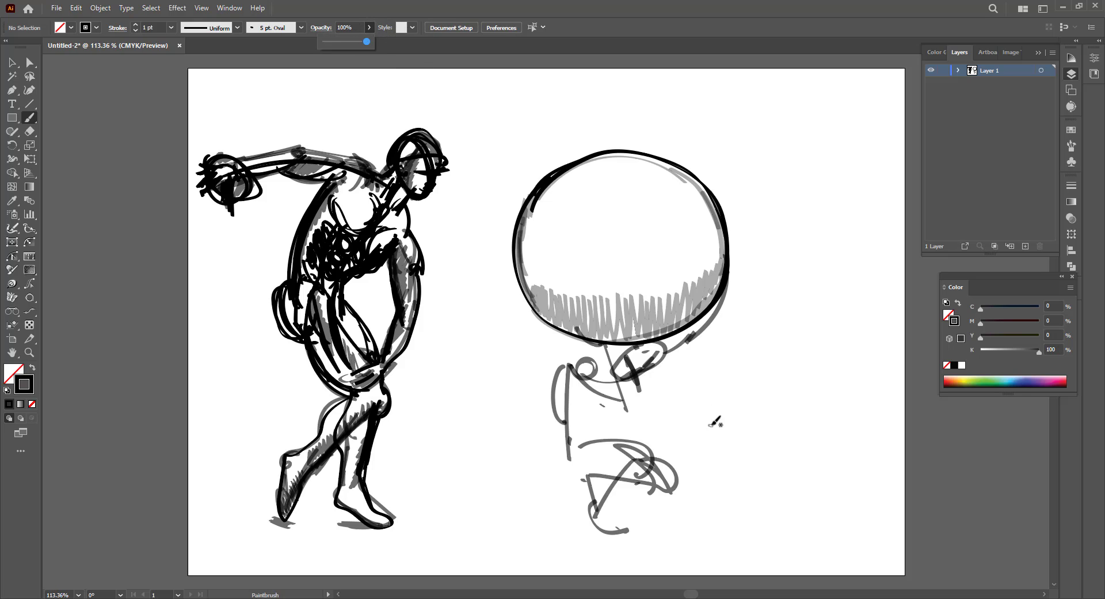
mouse_move(585, 366)
left_mouse_down()
mouse_move(606, 380)
mouse_move(575, 421)
left_mouse_up()
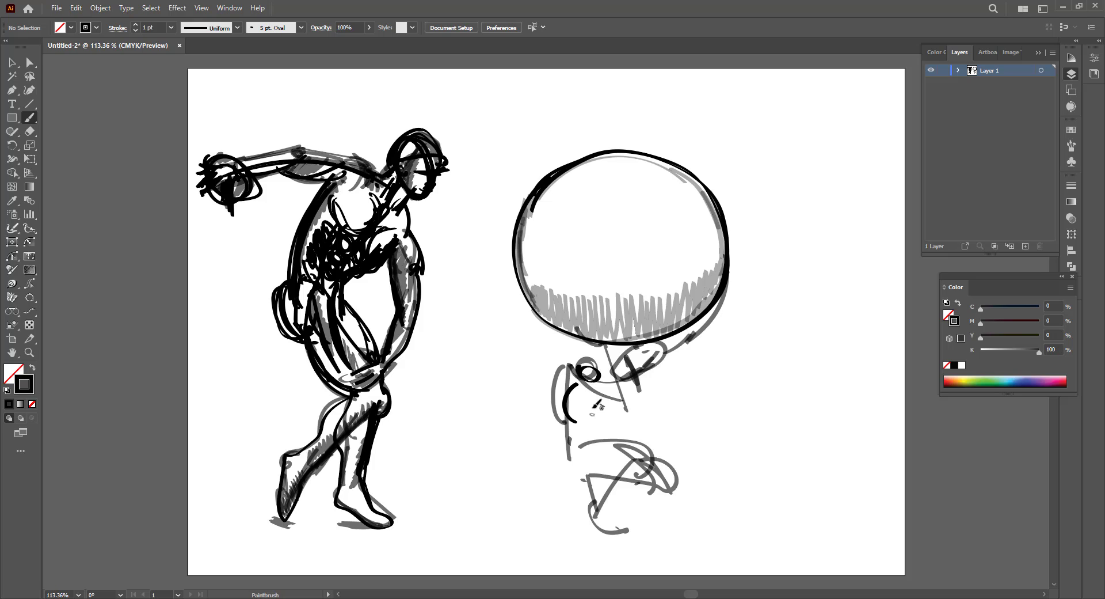
mouse_move(605, 348)
left_mouse_down()
mouse_move(578, 354)
mouse_move(557, 383)
mouse_move(559, 443)
mouse_move(593, 464)
left_mouse_up()
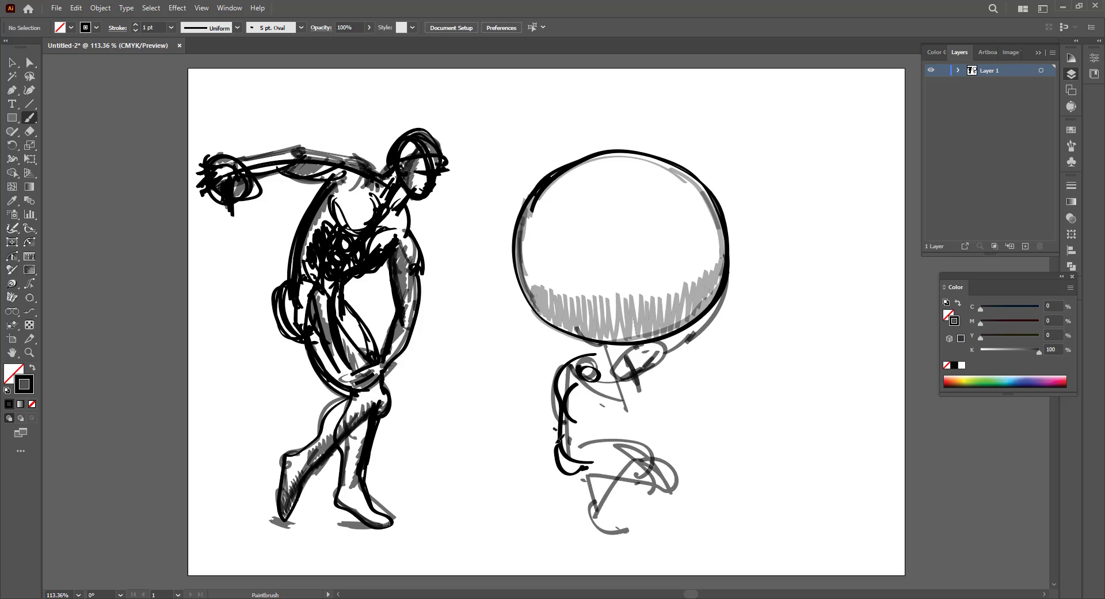
mouse_move(557, 441)
left_mouse_down()
mouse_move(592, 460)
mouse_move(632, 456)
mouse_move(592, 502)
mouse_move(611, 530)
mouse_move(635, 522)
mouse_move(627, 531)
mouse_move(623, 489)
mouse_move(670, 446)
mouse_move(634, 427)
mouse_move(599, 432)
mouse_move(613, 409)
mouse_move(612, 429)
mouse_move(586, 418)
mouse_move(614, 417)
mouse_move(589, 441)
left_mouse_up()
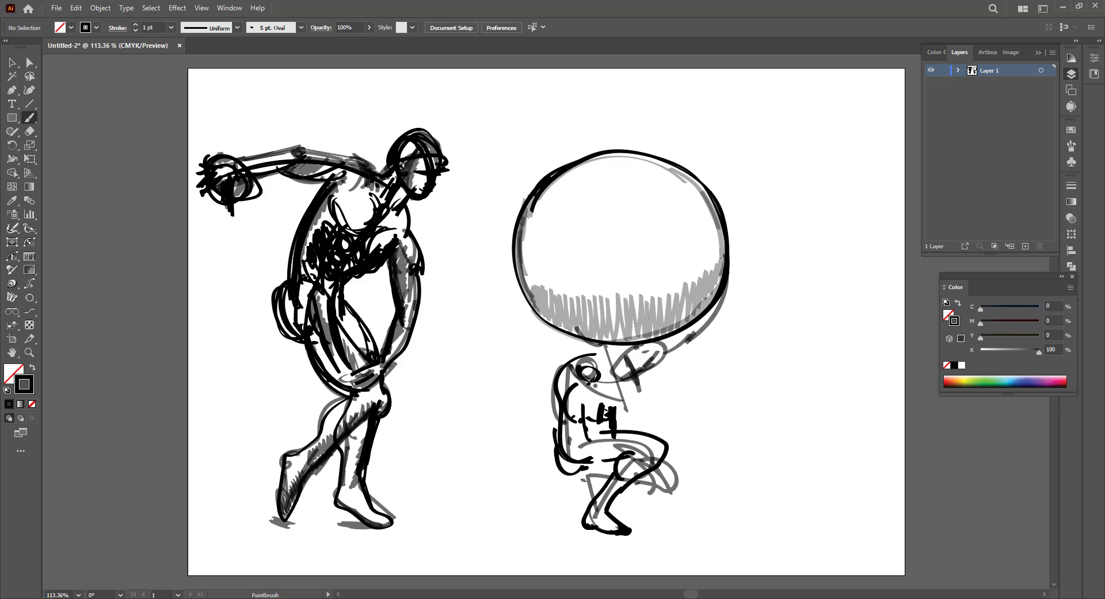
- Draw both raised arms and the hands supporting the globe in solid black, and darken the head
mouse_move(594, 384)
left_mouse_down()
mouse_move(596, 401)
mouse_move(619, 360)
mouse_move(605, 334)
left_mouse_up()
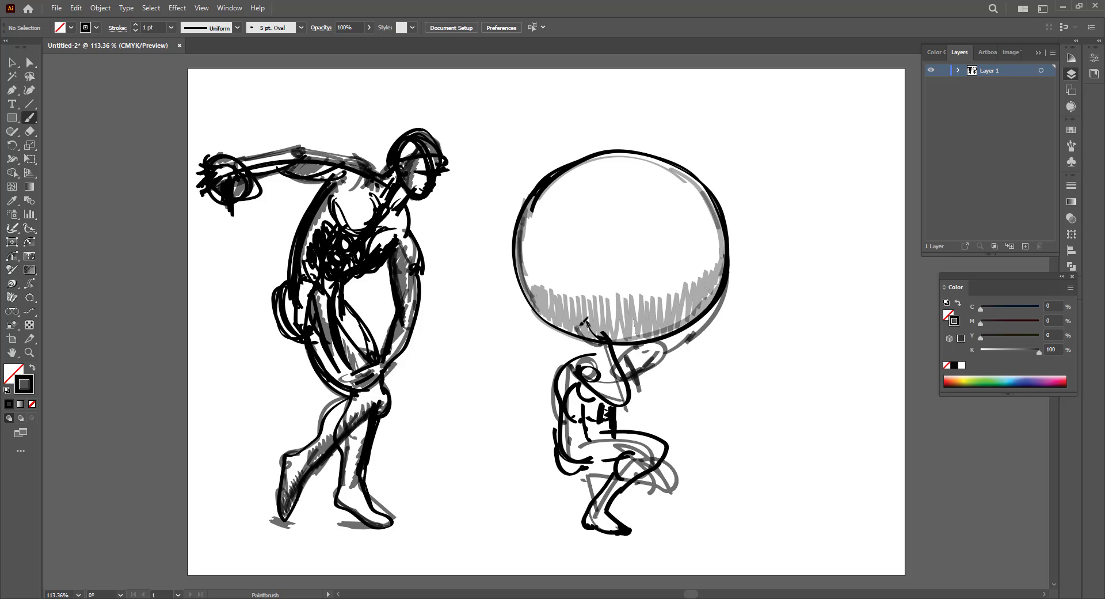
mouse_move(583, 329)
left_mouse_down()
mouse_move(613, 344)
mouse_move(608, 377)
mouse_move(601, 357)
mouse_move(609, 389)
mouse_move(584, 377)
mouse_move(595, 368)
left_mouse_up()
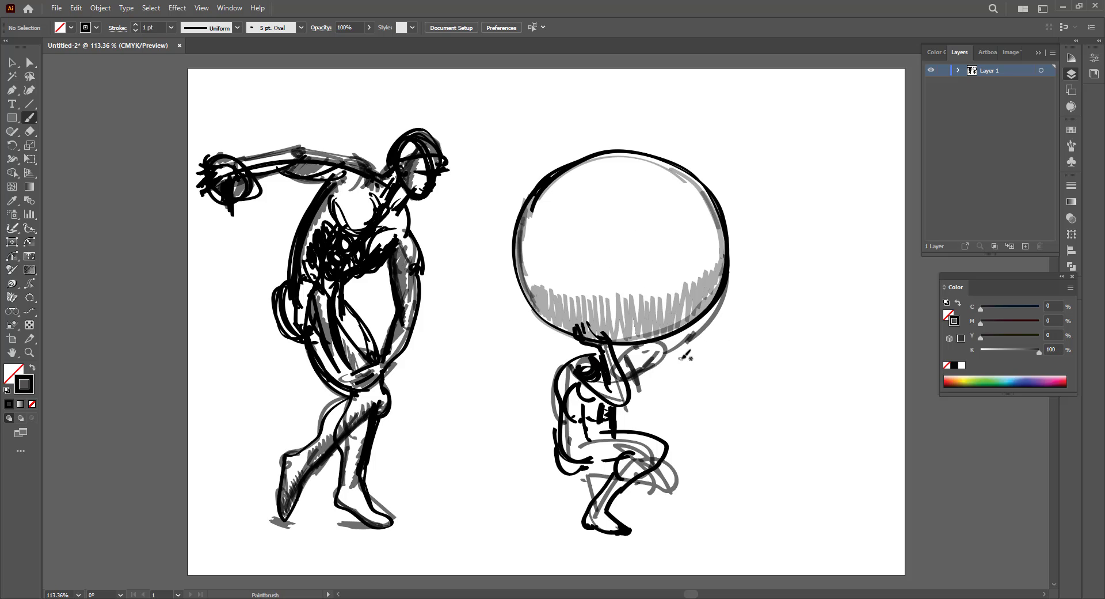
mouse_move(670, 364)
left_mouse_down()
mouse_move(702, 339)
mouse_move(728, 291)
mouse_move(728, 259)
left_mouse_up()
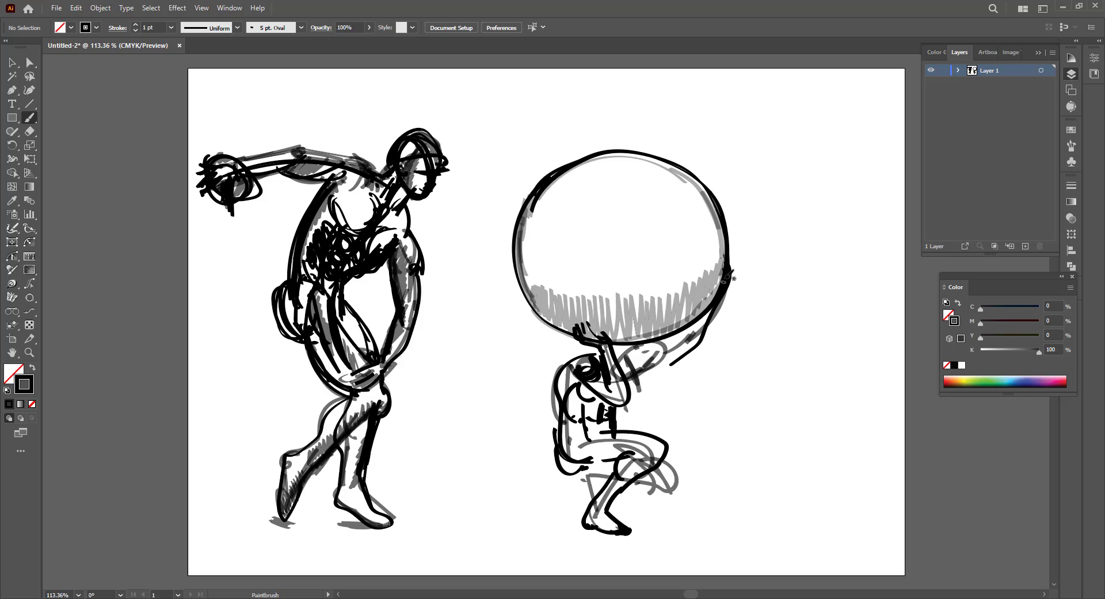
mouse_move(672, 349)
left_mouse_down()
mouse_move(692, 332)
mouse_move(668, 363)
mouse_move(633, 373)
left_mouse_up()
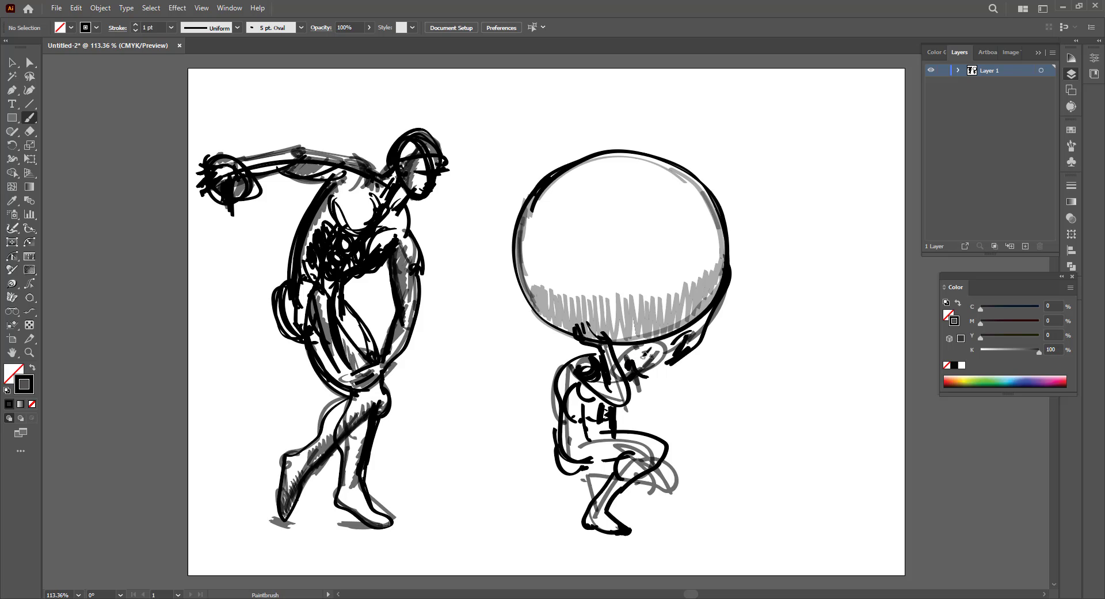
mouse_move(629, 360)
left_mouse_down()
mouse_move(647, 345)
mouse_move(675, 351)
mouse_move(648, 380)
mouse_move(634, 378)
mouse_move(627, 399)
left_mouse_up()
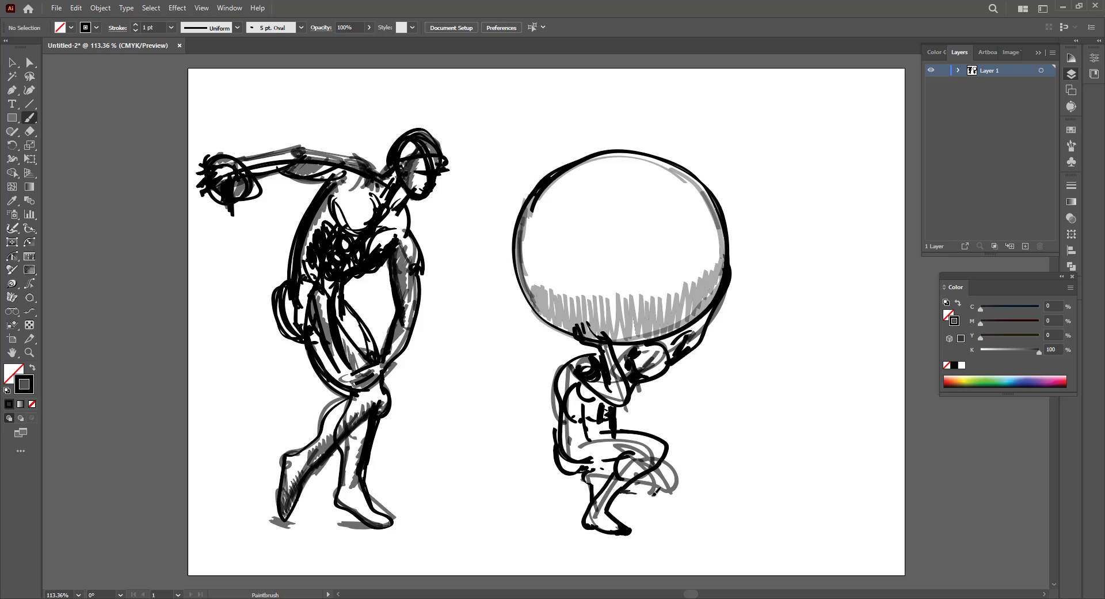
- Draw the crouching figure's kneeling back leg and thicken the hip, lower torso and back outlines in solid black
mouse_move(654, 492)
left_mouse_down()
mouse_move(682, 496)
mouse_move(692, 483)
mouse_move(677, 456)
mouse_move(684, 486)
mouse_move(678, 457)
mouse_move(663, 477)
mouse_move(613, 495)
mouse_move(662, 442)
mouse_move(588, 458)
mouse_move(638, 448)
mouse_move(582, 440)
left_mouse_up()
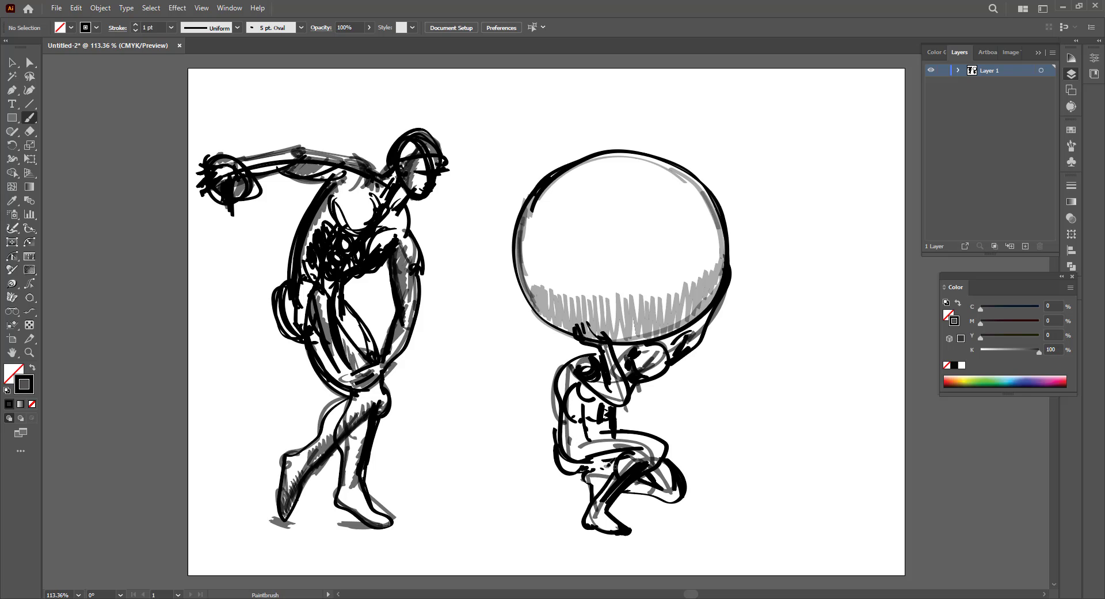
left_click_drag(586, 470, 622, 460)
left_click_drag(559, 449, 583, 472)
mouse_move(569, 438)
left_mouse_down()
mouse_move(555, 389)
mouse_move(585, 353)
left_mouse_up()
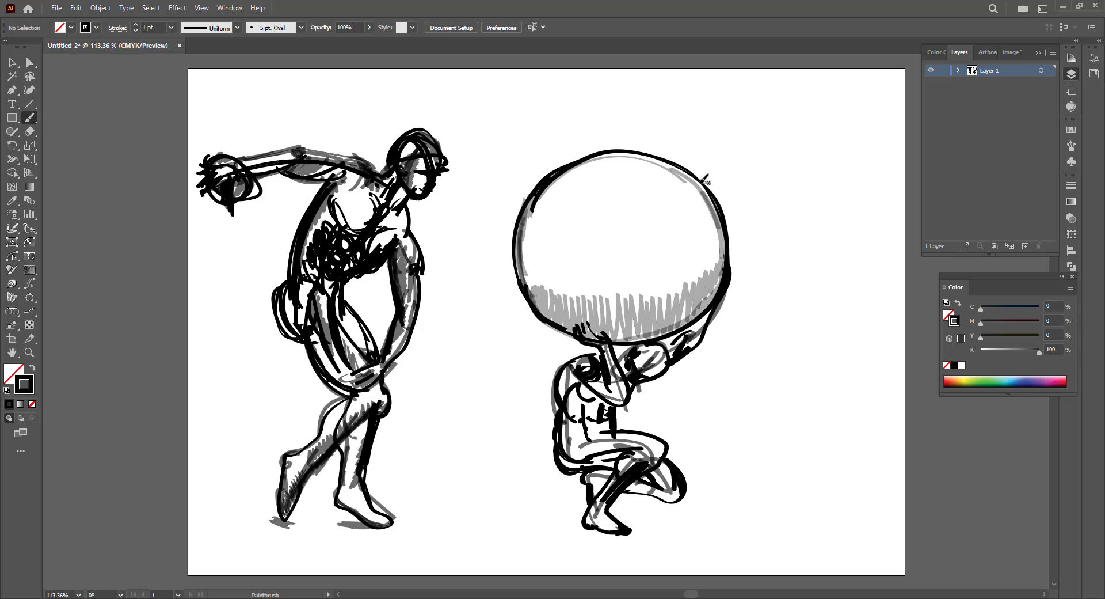
- Set the brush opacity to 56%
left_click(369, 27)
left_click_drag(369, 41, 347, 42)
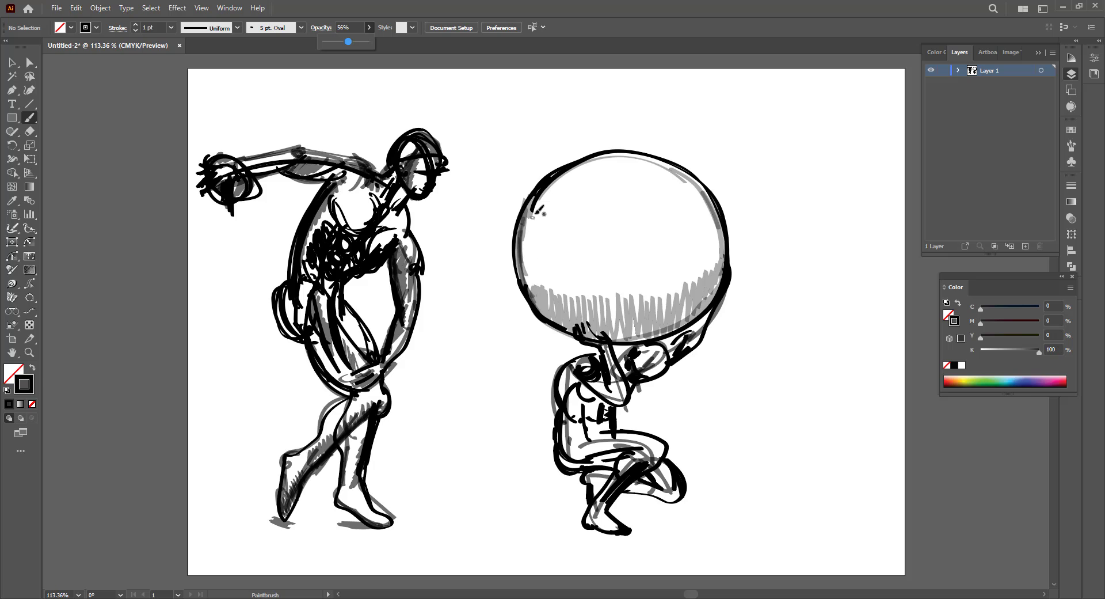
mouse_move(531, 209)
left_mouse_down()
mouse_move(569, 169)
mouse_move(616, 152)
mouse_move(628, 154)
mouse_move(618, 170)
mouse_move(655, 157)
mouse_move(641, 179)
mouse_move(682, 161)
mouse_move(674, 171)
mouse_move(701, 187)
left_mouse_up()
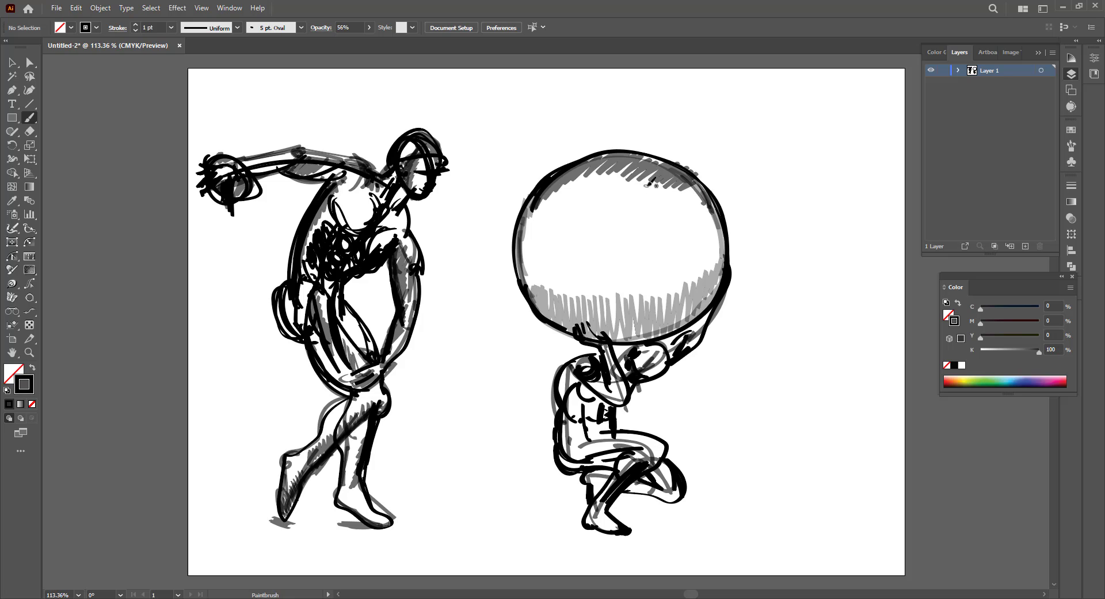
key("ctrl")
key("ctrl+z")
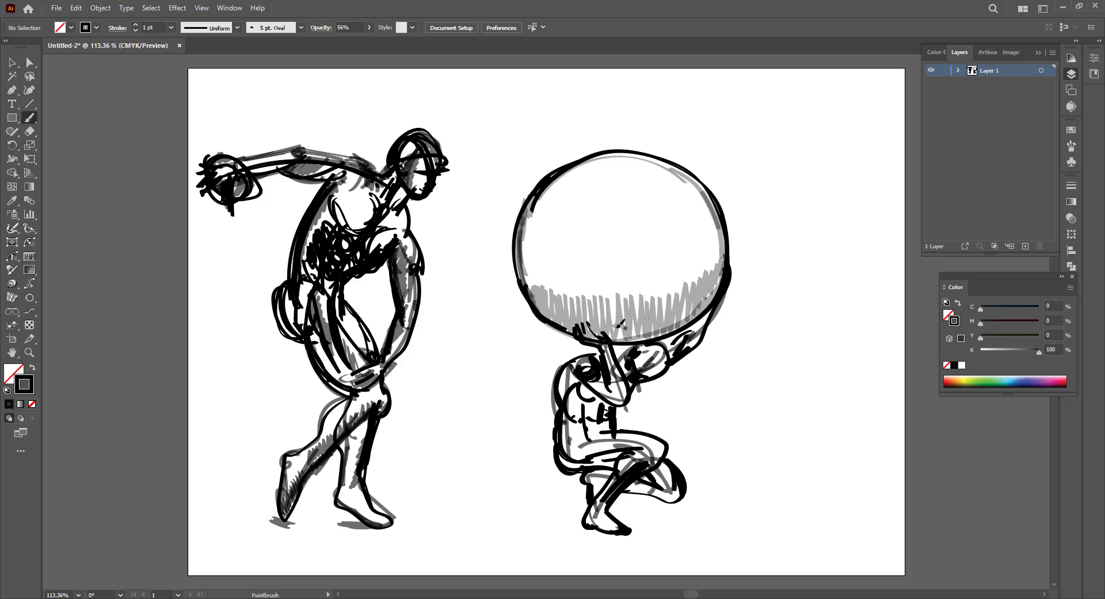
- Darken the lower edge of the globe with dense grey hatching and retrace its rim with grey strokes
mouse_move(620, 333)
left_mouse_down()
mouse_move(716, 301)
mouse_move(720, 281)
left_mouse_up()
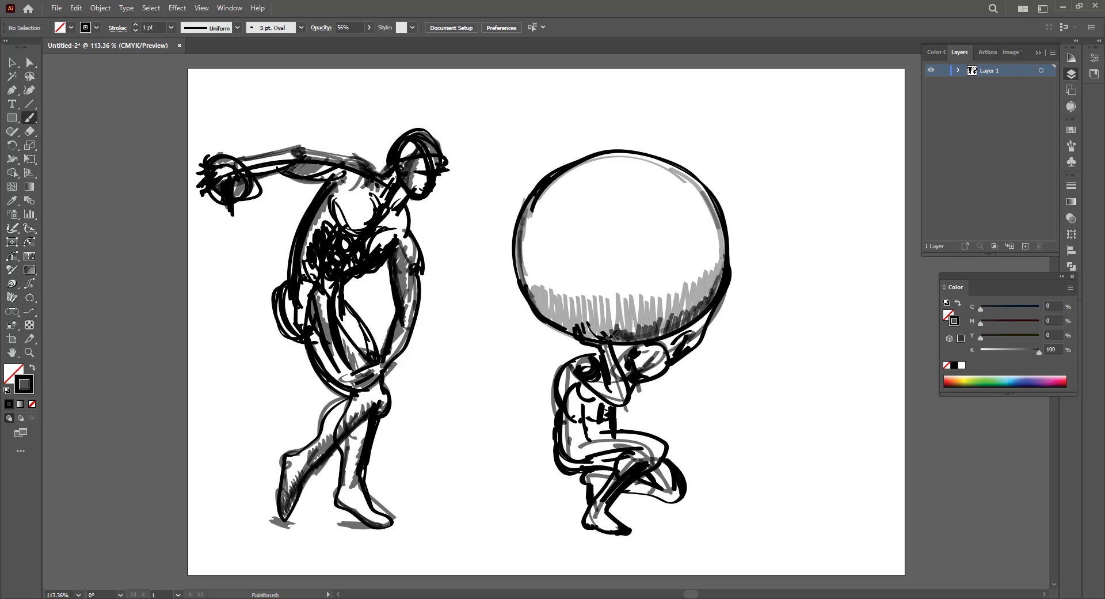
mouse_move(570, 324)
left_mouse_down()
mouse_move(612, 332)
mouse_move(708, 294)
mouse_move(727, 246)
mouse_move(706, 195)
left_mouse_up()
mouse_move(606, 161)
left_mouse_down()
mouse_move(647, 154)
mouse_move(706, 184)
mouse_move(699, 178)
mouse_move(719, 212)
left_mouse_up()
mouse_move(593, 160)
left_mouse_down()
mouse_move(541, 196)
mouse_move(519, 245)
mouse_move(546, 286)
left_mouse_up()
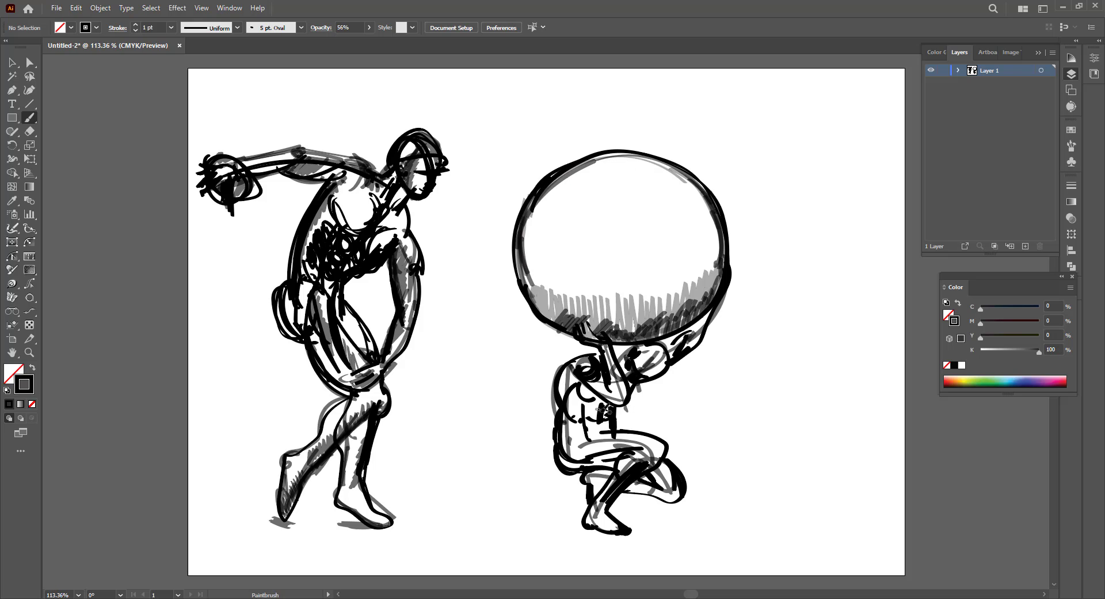
- Add grey shading strokes to the crouching figure's abdomen, thigh, front shin and kneeling back leg
mouse_move(593, 419)
left_mouse_down()
mouse_move(619, 418)
mouse_move(600, 426)
mouse_move(606, 435)
mouse_move(654, 431)
mouse_move(666, 444)
mouse_move(657, 458)
left_mouse_up()
mouse_move(610, 505)
left_mouse_down()
mouse_move(651, 468)
mouse_move(612, 505)
left_mouse_up()
mouse_move(639, 458)
left_mouse_down()
mouse_move(590, 506)
mouse_move(616, 526)
left_mouse_up()
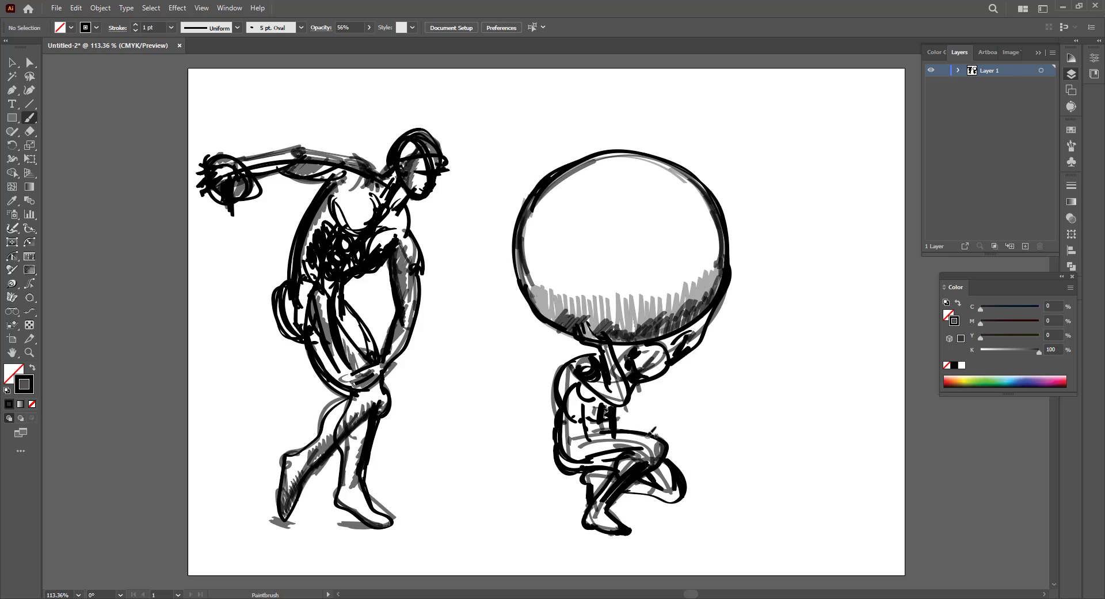
left_click_drag(672, 490, 618, 492)
left_click_drag(680, 460, 674, 501)
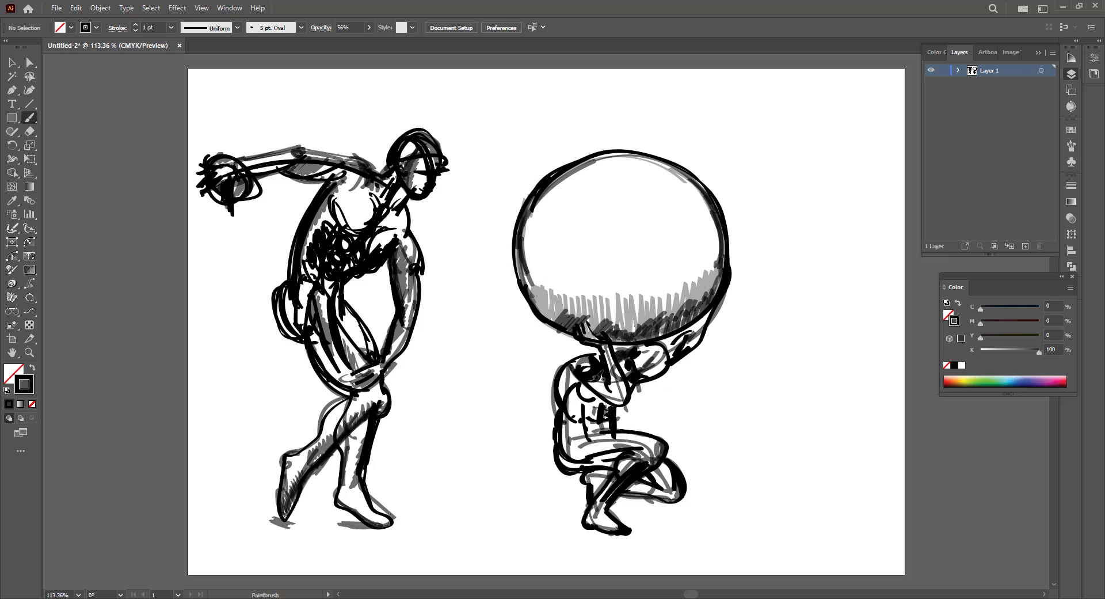
- Shade the crouching figure's back, waist, foot, head and raised arm with grey strokes
left_click_drag(574, 388, 568, 398)
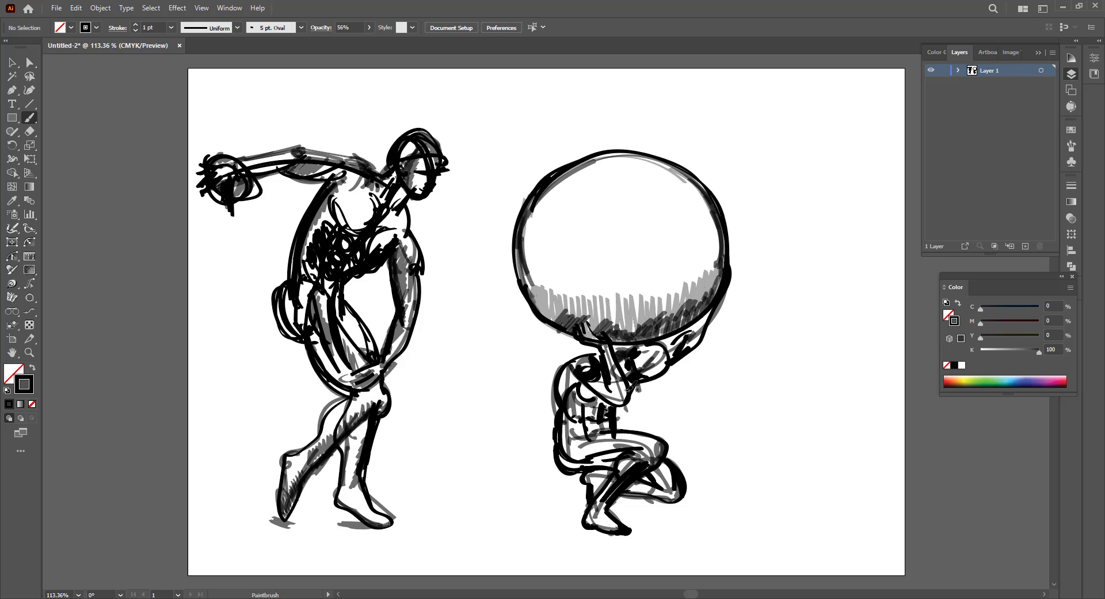
mouse_move(573, 405)
left_mouse_down()
mouse_move(587, 395)
mouse_move(580, 439)
mouse_move(644, 442)
left_mouse_up()
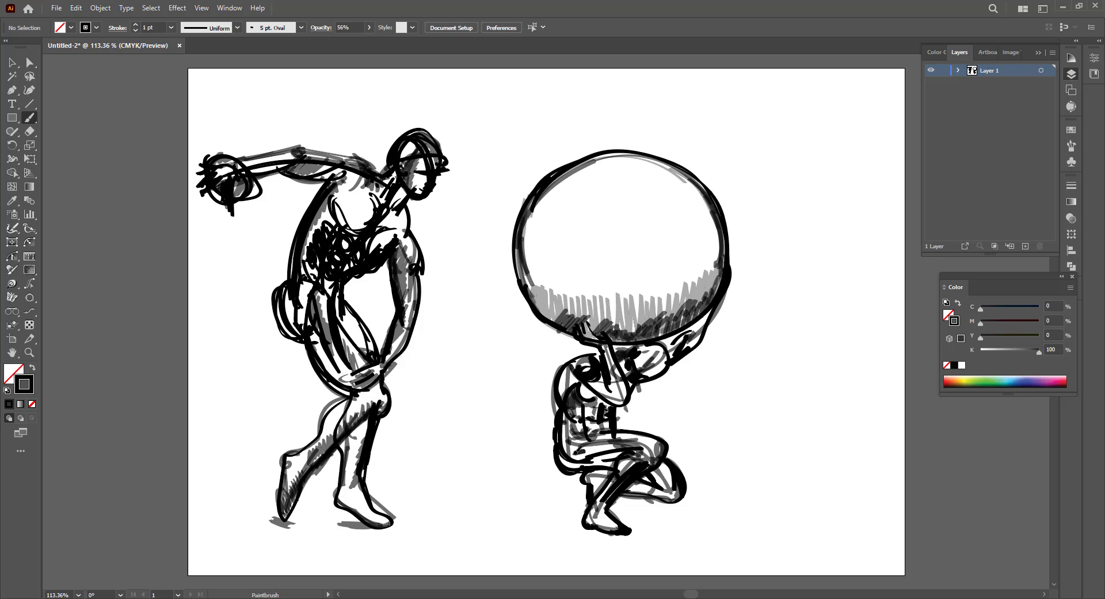
mouse_move(575, 453)
left_mouse_down()
mouse_move(637, 450)
mouse_move(577, 461)
mouse_move(624, 448)
mouse_move(625, 465)
mouse_move(584, 522)
mouse_move(612, 529)
left_mouse_up()
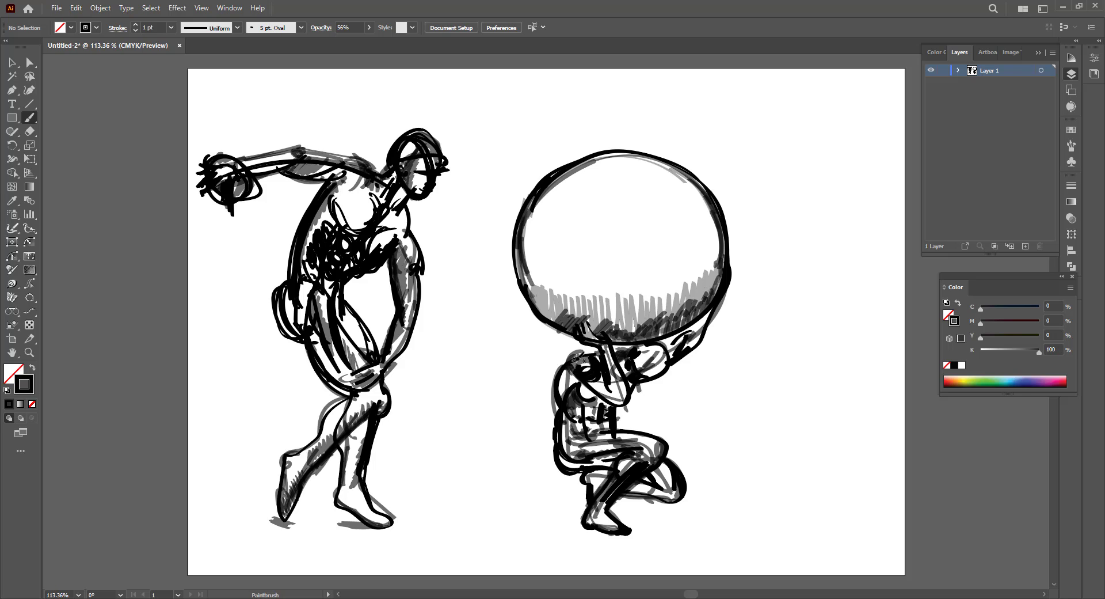
left_click_drag(578, 366, 601, 351)
left_click_drag(670, 345, 711, 316)
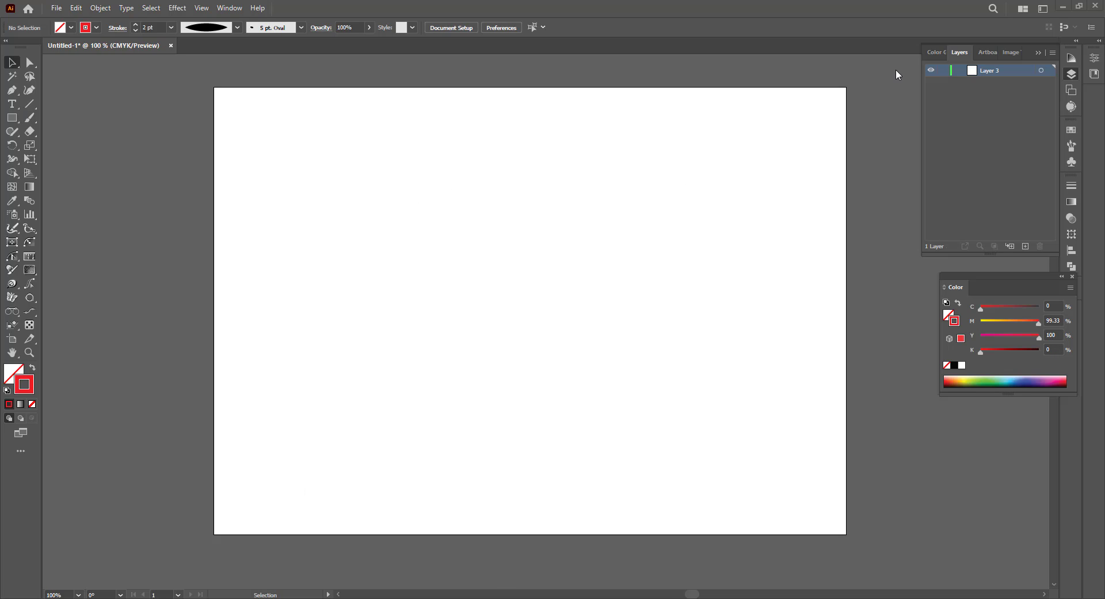
- Set up the Paintbrush in the blank document with the Uniform width profile and 46% opacity
left_click(237, 27)
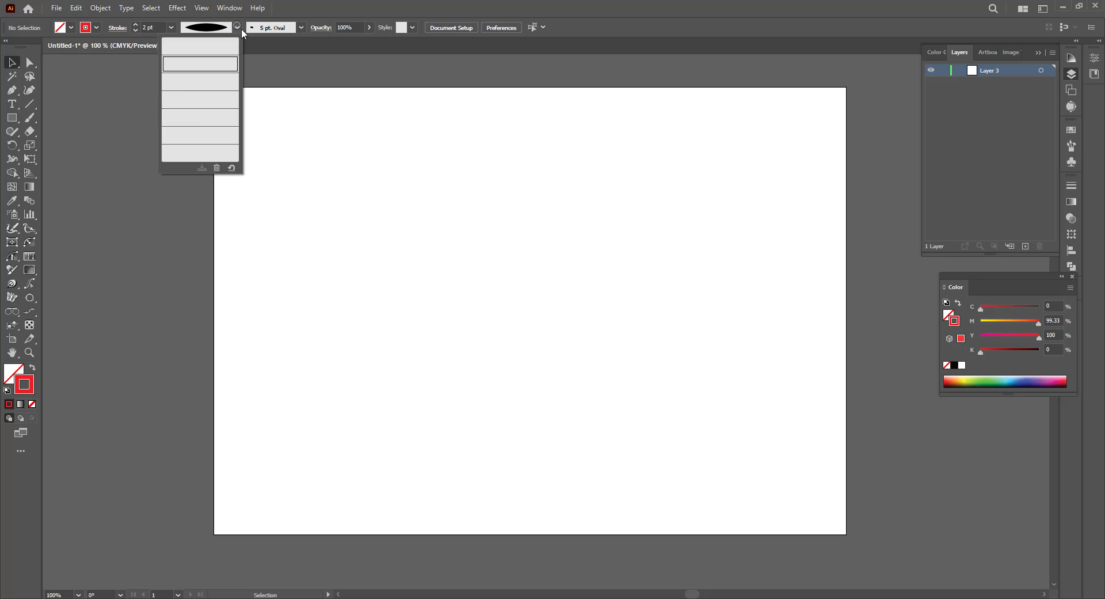
left_click(239, 48)
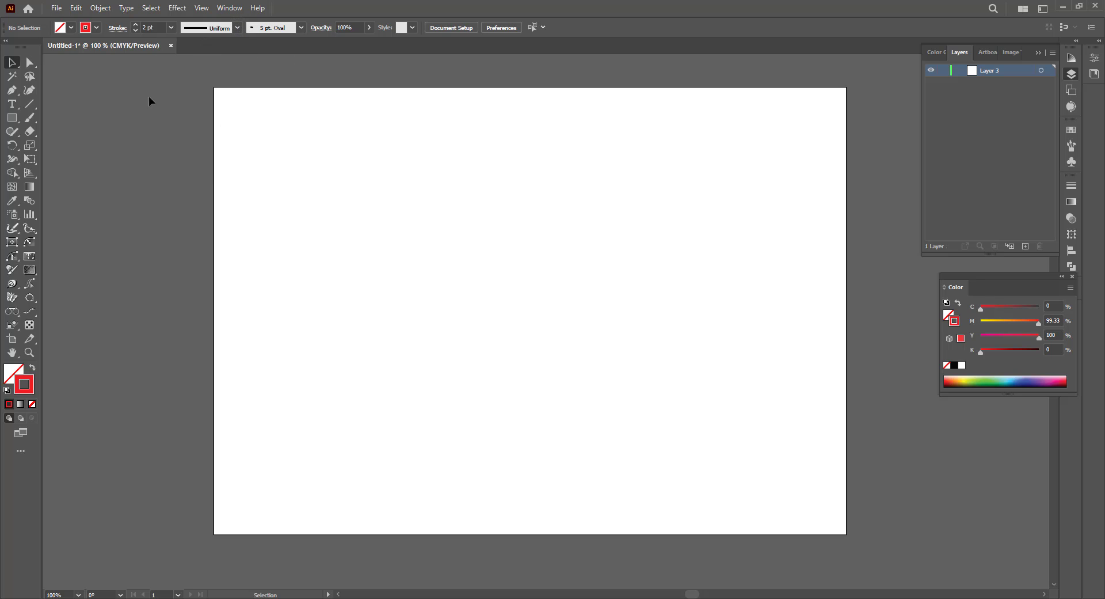
key("b")
left_click(368, 29)
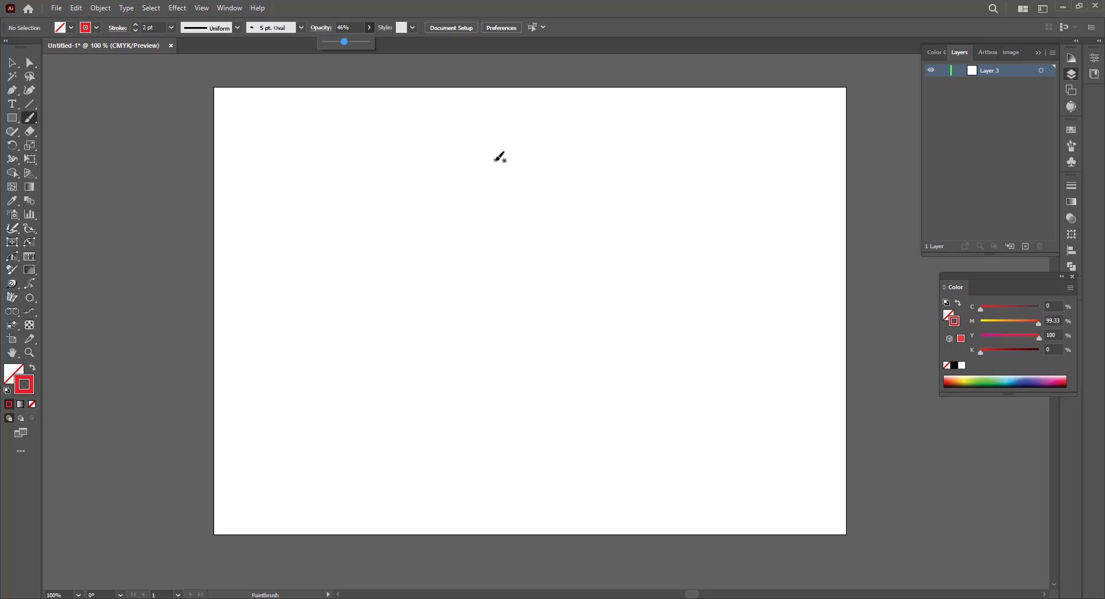
- Paint a long vertical red guide line with a short horizontal shoulder line crossing its upper part
left_click_drag(487, 157, 492, 502)
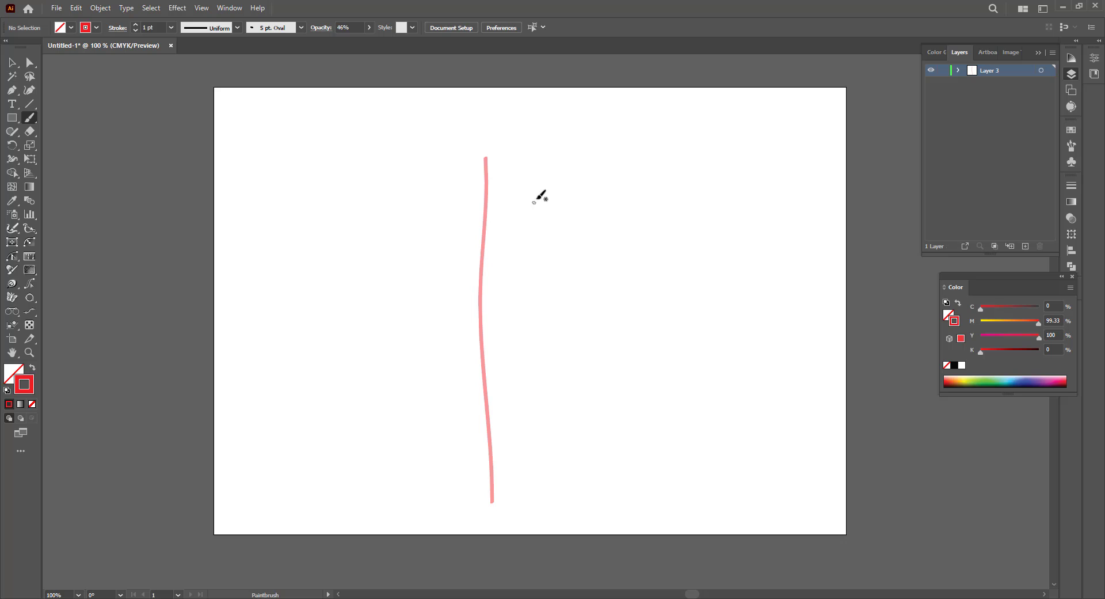
left_click_drag(439, 215, 537, 219)
right_click(537, 222)
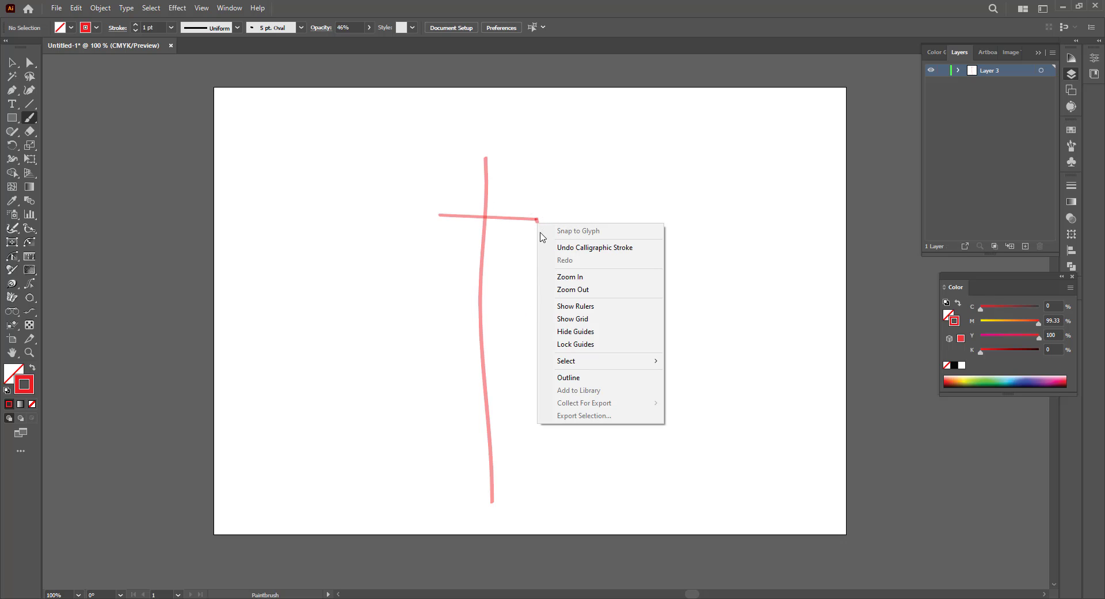
left_click(574, 202)
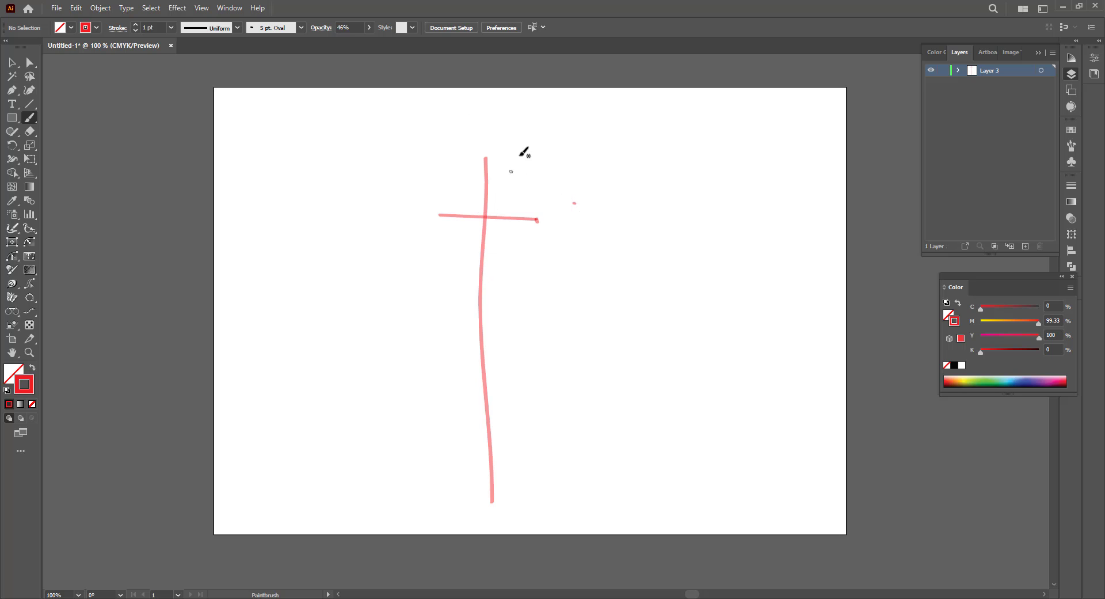
- Set the stroke colour to black (000000) and add a new layer above the red guide lines
double_click(30, 385)
left_click(507, 292)
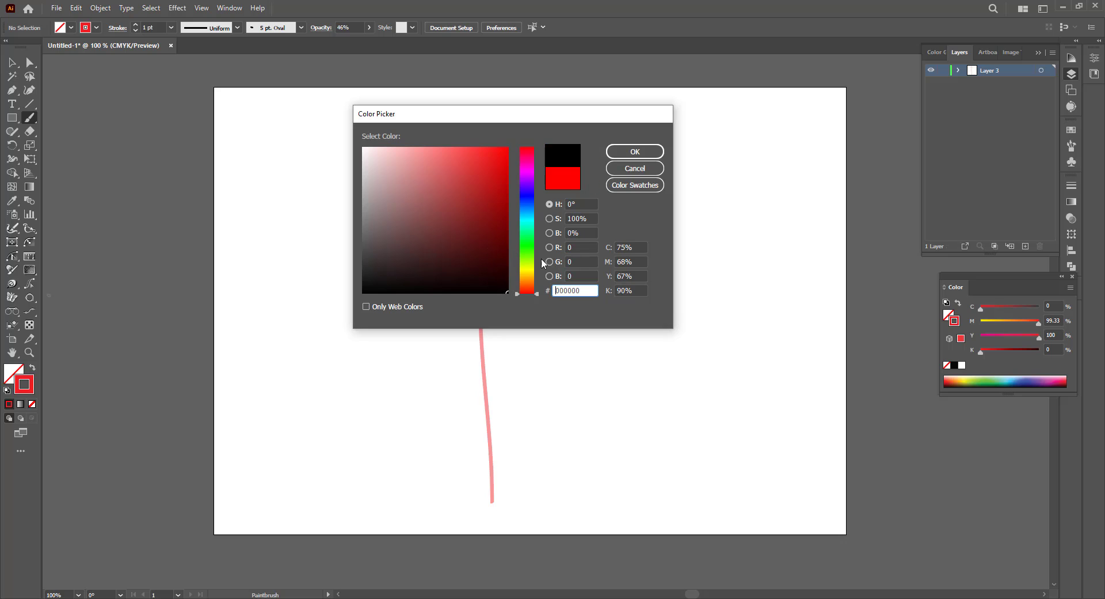
left_click(642, 154)
left_click(1026, 246)
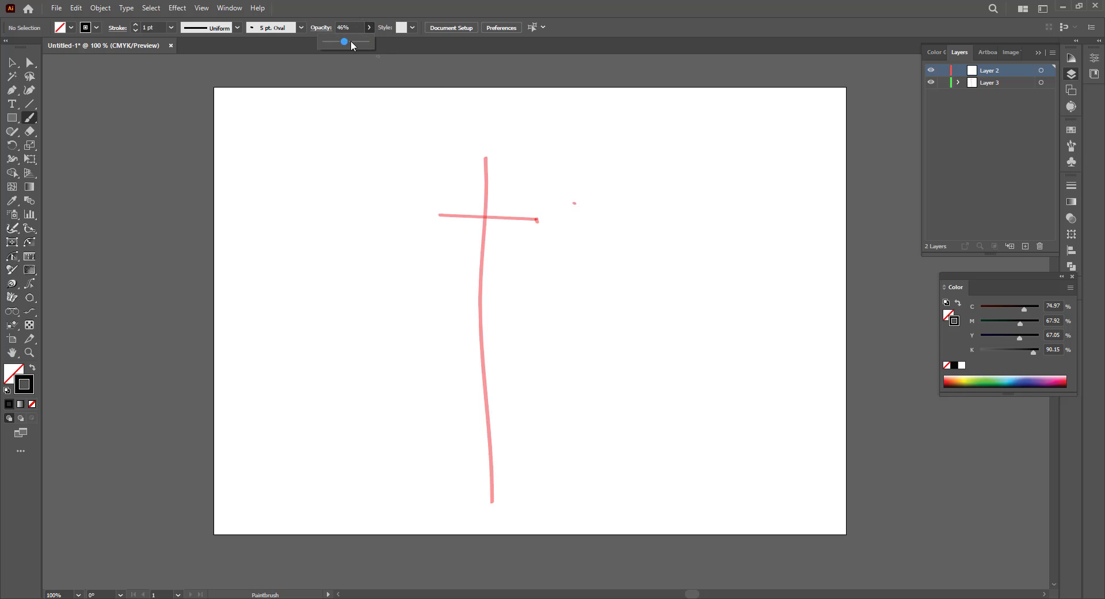
- Set the brush opacity to 100% and the stroke weight to 0.5 pt
left_click_drag(350, 41, 369, 41)
left_click(171, 28)
left_click(187, 53)
- Sketch the head, neck, shoulder ovals and one arm, with head-sized shapes stacked down the torso along the guide line
mouse_move(474, 169)
left_mouse_down()
mouse_move(489, 196)
mouse_move(503, 185)
left_mouse_up()
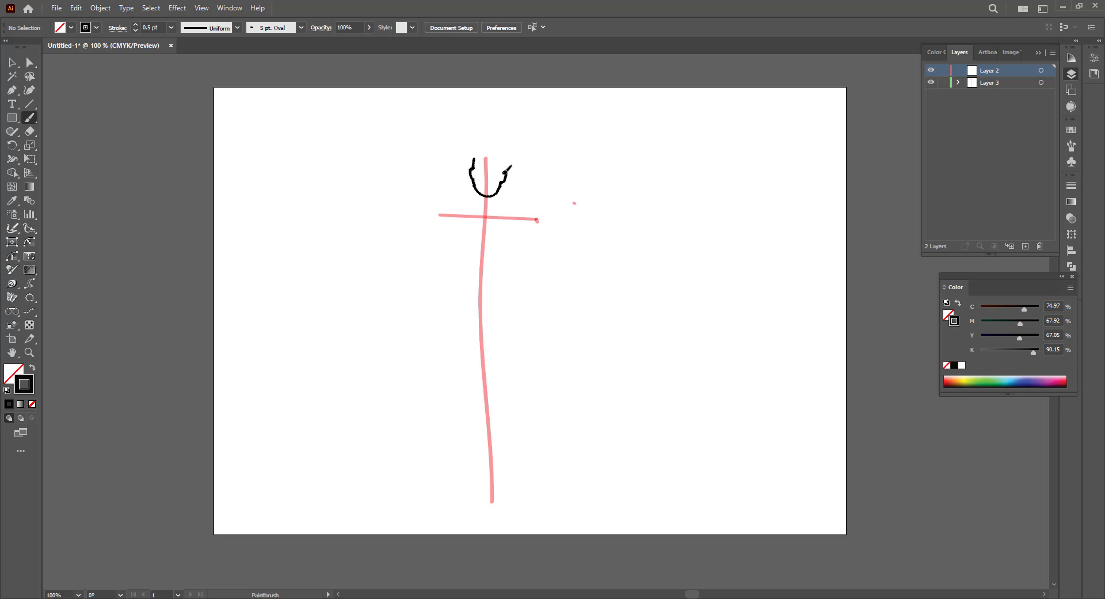
mouse_move(483, 149)
left_mouse_down()
mouse_move(472, 197)
mouse_move(502, 200)
mouse_move(474, 210)
mouse_move(478, 232)
mouse_move(505, 227)
mouse_move(489, 195)
mouse_move(474, 222)
mouse_move(455, 208)
mouse_move(441, 215)
mouse_move(442, 232)
mouse_move(475, 237)
mouse_move(492, 211)
mouse_move(489, 228)
mouse_move(505, 236)
mouse_move(542, 223)
mouse_move(506, 201)
left_mouse_up()
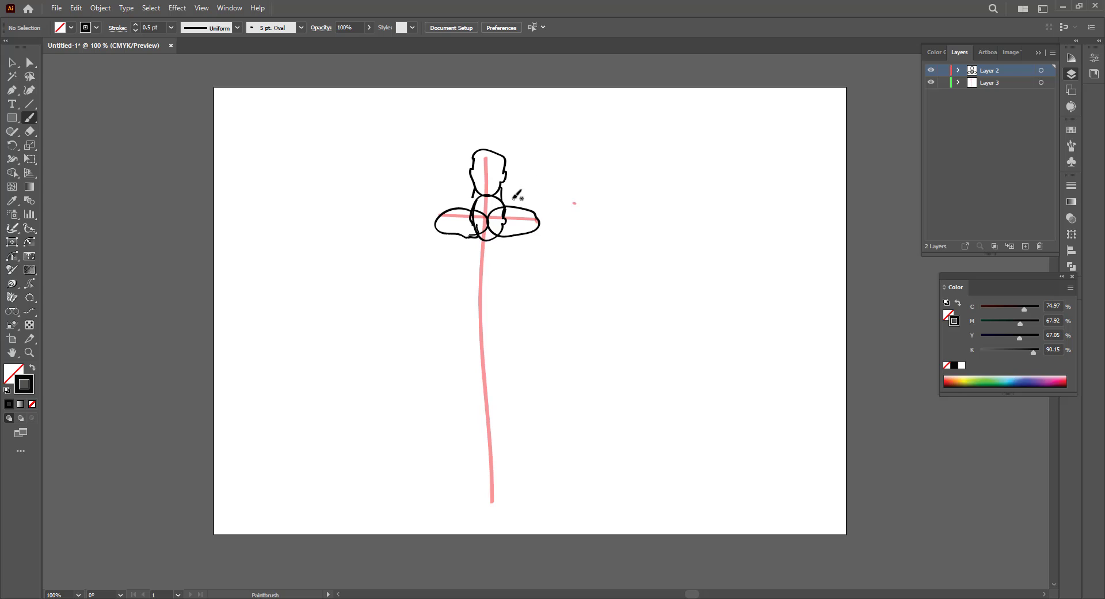
mouse_move(502, 197)
left_mouse_down()
mouse_move(540, 219)
mouse_move(544, 244)
mouse_move(548, 293)
mouse_move(533, 354)
mouse_move(545, 340)
mouse_move(530, 334)
mouse_move(527, 354)
mouse_move(541, 329)
mouse_move(534, 340)
mouse_move(528, 248)
mouse_move(529, 264)
mouse_move(473, 258)
mouse_move(487, 280)
mouse_move(511, 252)
mouse_move(473, 244)
left_mouse_up()
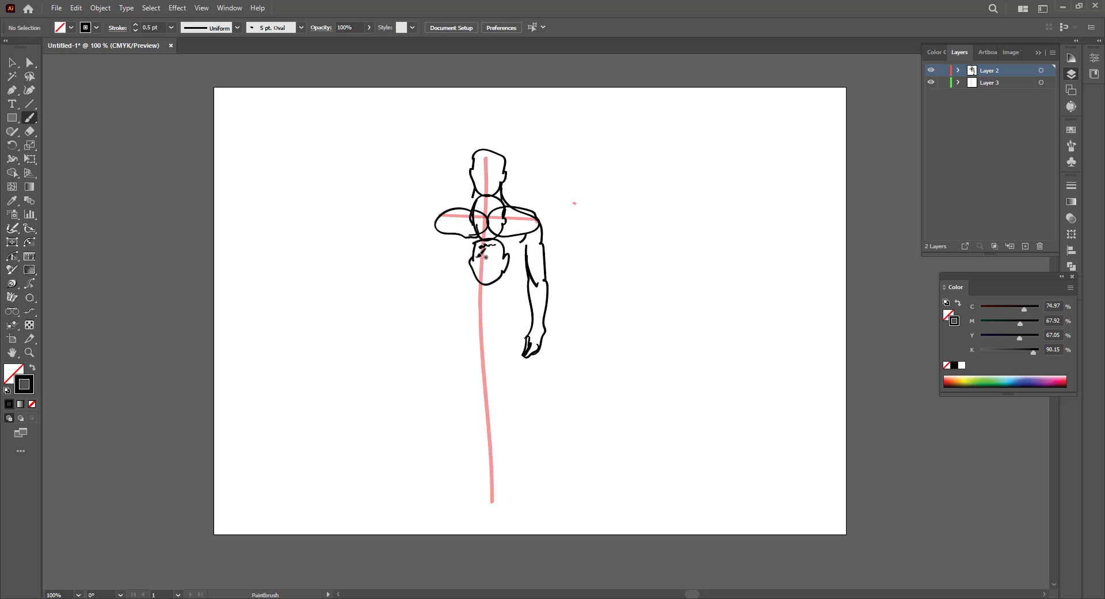
mouse_move(478, 257)
left_mouse_down()
mouse_move(496, 279)
mouse_move(479, 285)
mouse_move(473, 308)
mouse_move(491, 325)
mouse_move(508, 303)
mouse_move(480, 284)
left_mouse_up()
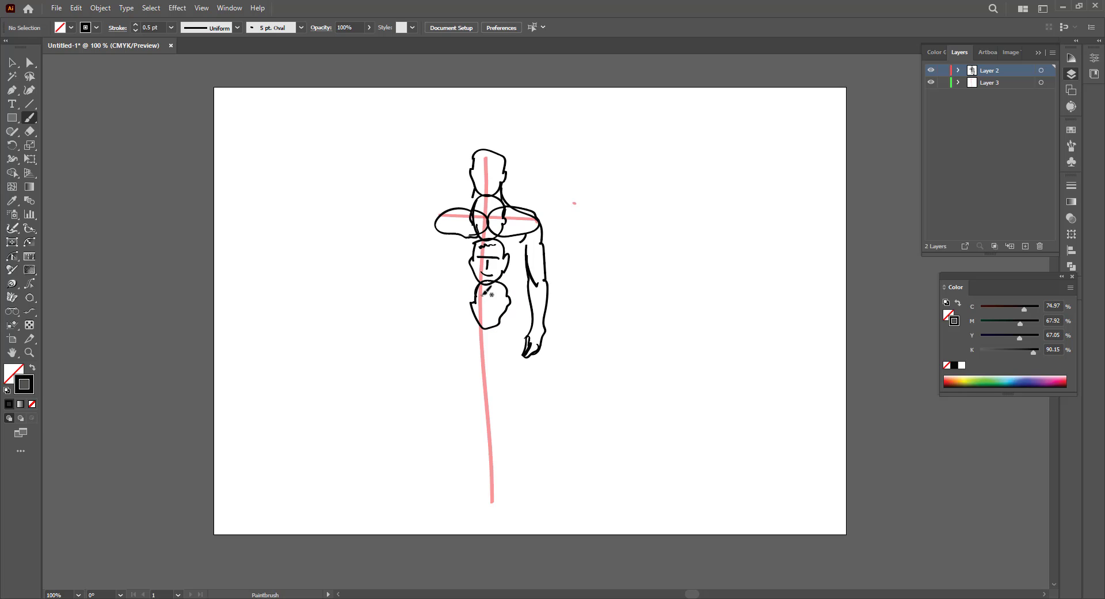
- Number the stacked torso heads and the three segments across the shoulders 1, 2 and 3
left_click_drag(477, 218, 501, 239)
left_click_drag(483, 246, 489, 254)
left_click_drag(491, 299, 485, 301)
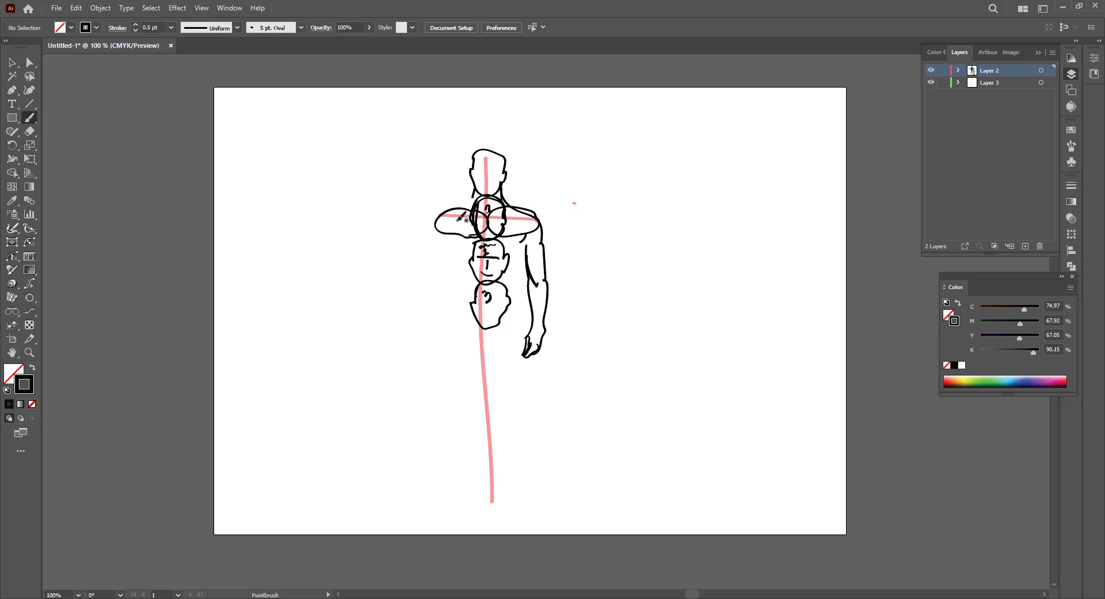
left_click_drag(457, 221, 457, 227)
left_click_drag(510, 221, 512, 230)
- Draw the second shoulder line and arm with its hand, and divide that arm into head-sized segments
mouse_move(480, 200)
left_mouse_down()
mouse_move(440, 217)
mouse_move(432, 272)
mouse_move(438, 347)
mouse_move(454, 369)
mouse_move(446, 242)
mouse_move(449, 339)
left_mouse_up()
left_click_drag(434, 247, 446, 289)
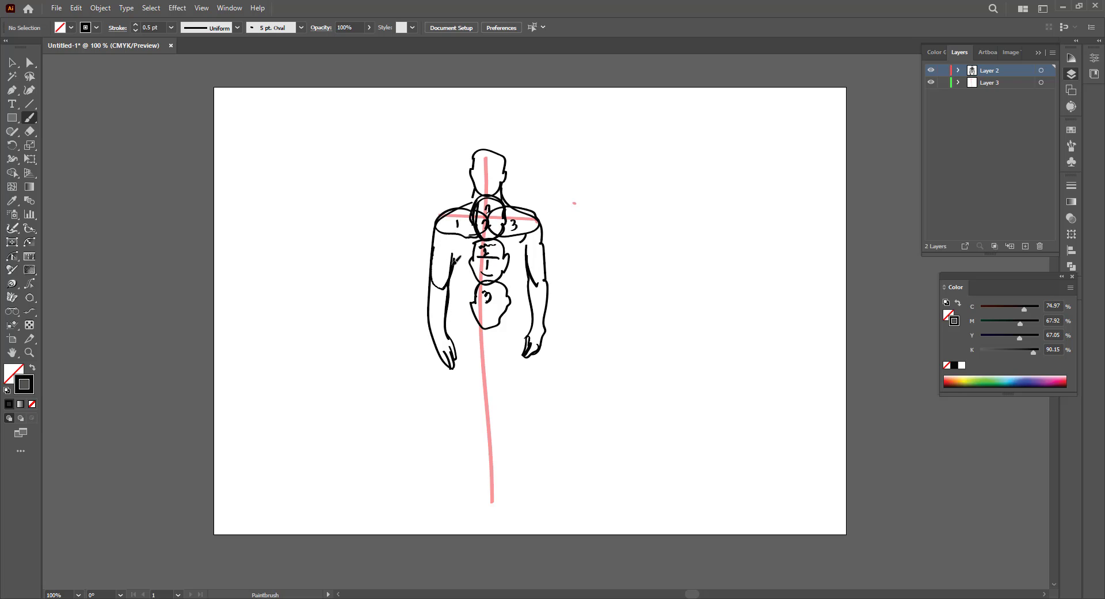
mouse_move(438, 244)
left_mouse_down()
mouse_move(447, 276)
mouse_move(453, 260)
mouse_move(449, 285)
left_mouse_up()
mouse_move(438, 326)
left_mouse_down()
mouse_move(430, 302)
mouse_move(451, 301)
mouse_move(445, 330)
left_mouse_up()
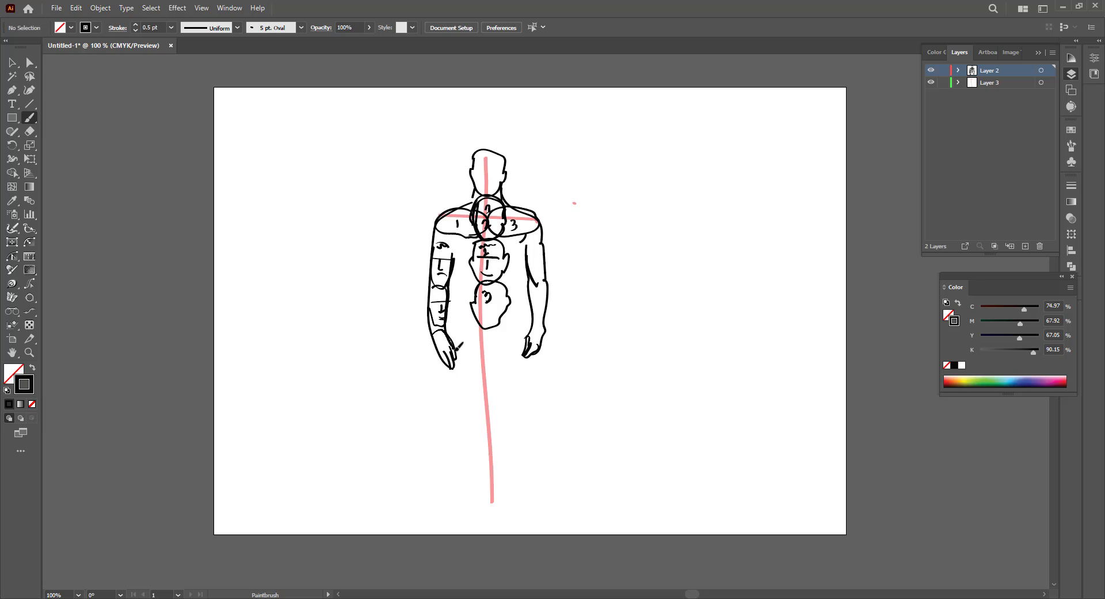
left_click_drag(453, 367, 452, 345)
- Outline the torso sides, hips and both legs with feet, and add knee and neck detail lines
mouse_move(450, 249)
left_mouse_down()
mouse_move(458, 243)
mouse_move(465, 297)
mouse_move(457, 361)
mouse_move(469, 460)
mouse_move(491, 499)
mouse_move(494, 320)
left_mouse_up()
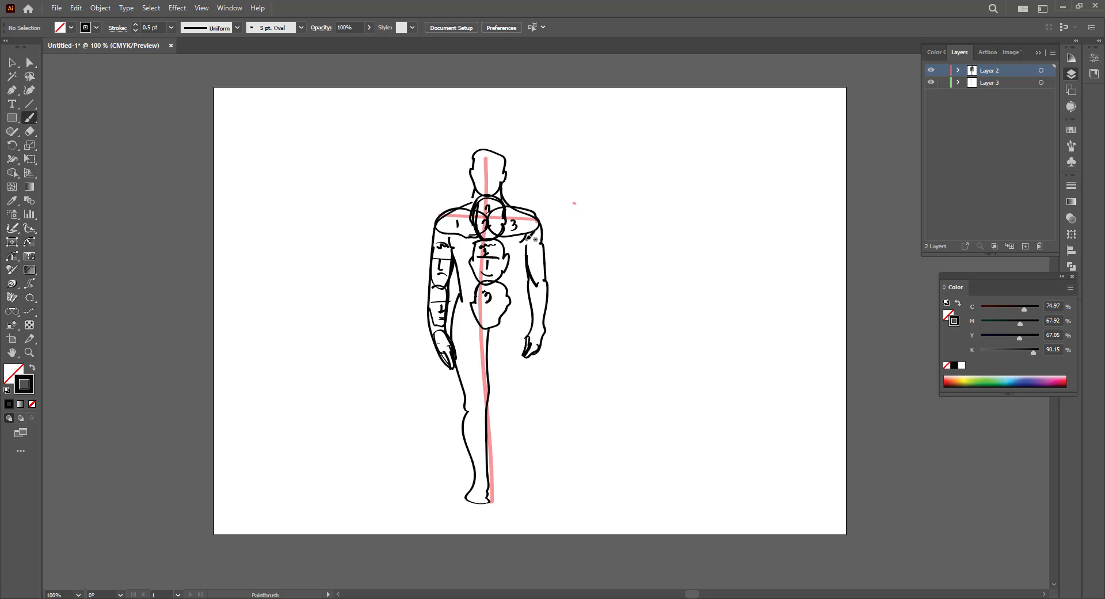
mouse_move(523, 266)
left_mouse_down()
mouse_move(520, 296)
mouse_move(535, 317)
left_mouse_up()
left_click_drag(525, 352, 507, 480)
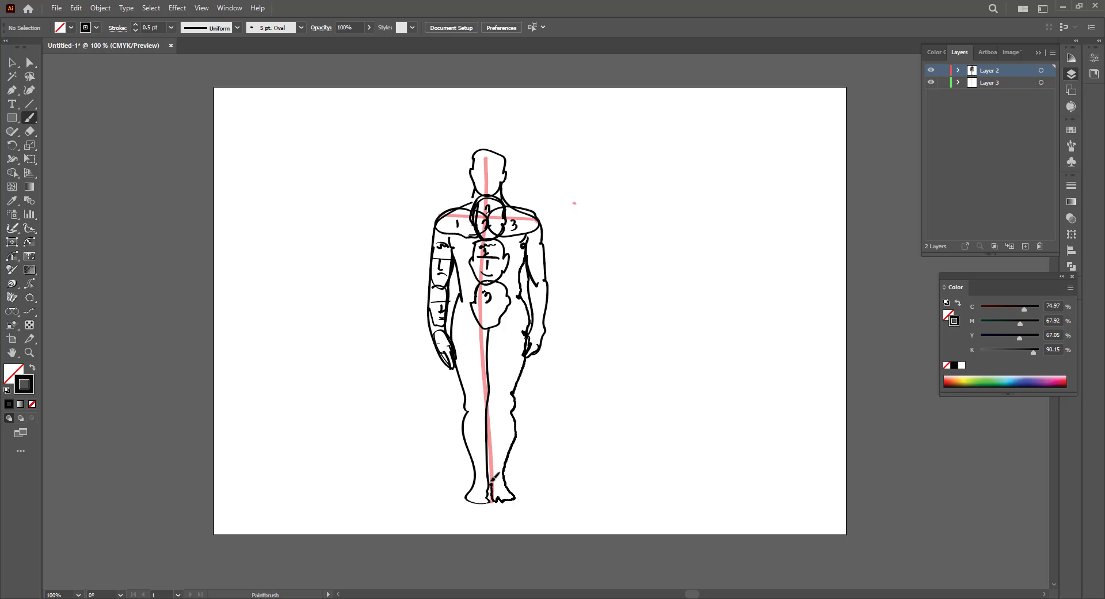
left_click_drag(491, 478, 490, 316)
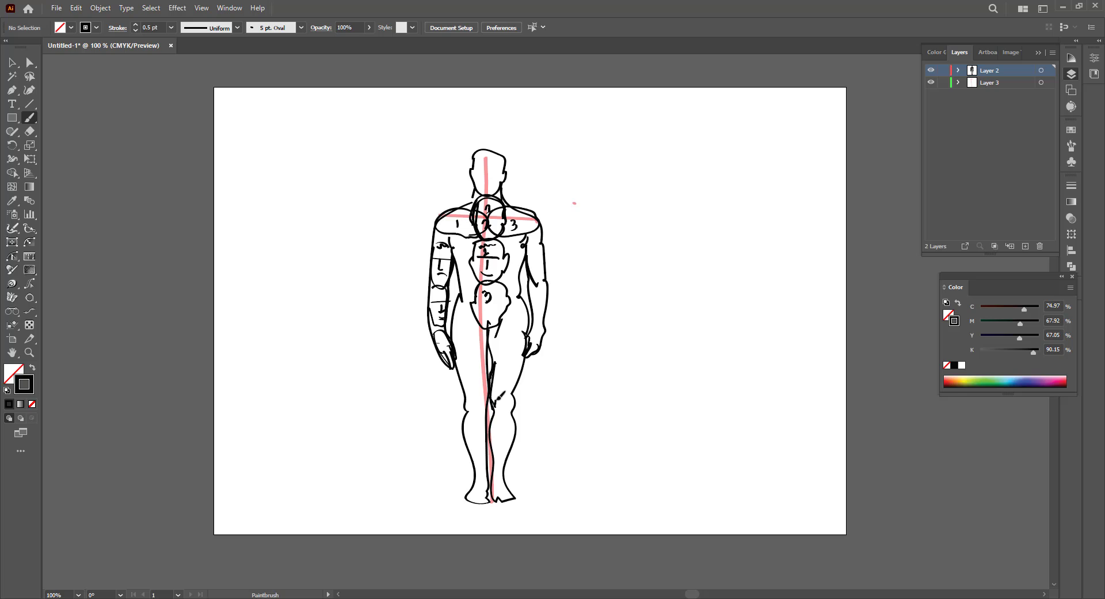
left_click_drag(496, 401, 504, 415)
left_click_drag(471, 202, 476, 190)
- Divide one leg into four stacked head-sized segments from thigh to foot and number them 1 to 4
left_click_drag(457, 333, 472, 364)
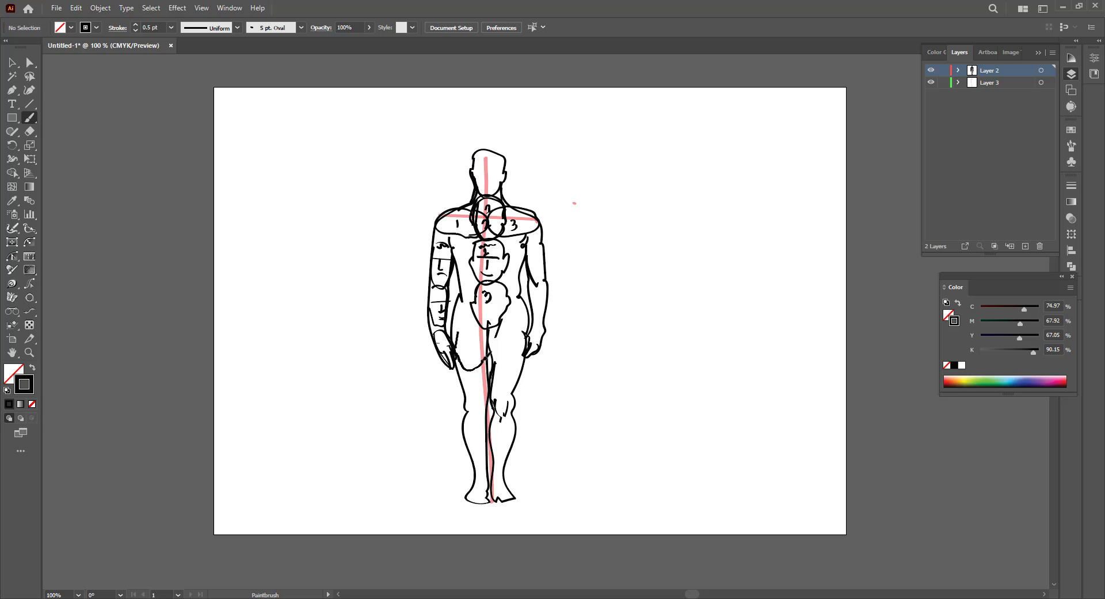
mouse_move(469, 324)
left_mouse_down()
mouse_move(487, 333)
mouse_move(465, 336)
left_mouse_up()
mouse_move(468, 397)
left_mouse_down()
mouse_move(482, 410)
mouse_move(464, 372)
mouse_move(483, 374)
left_mouse_up()
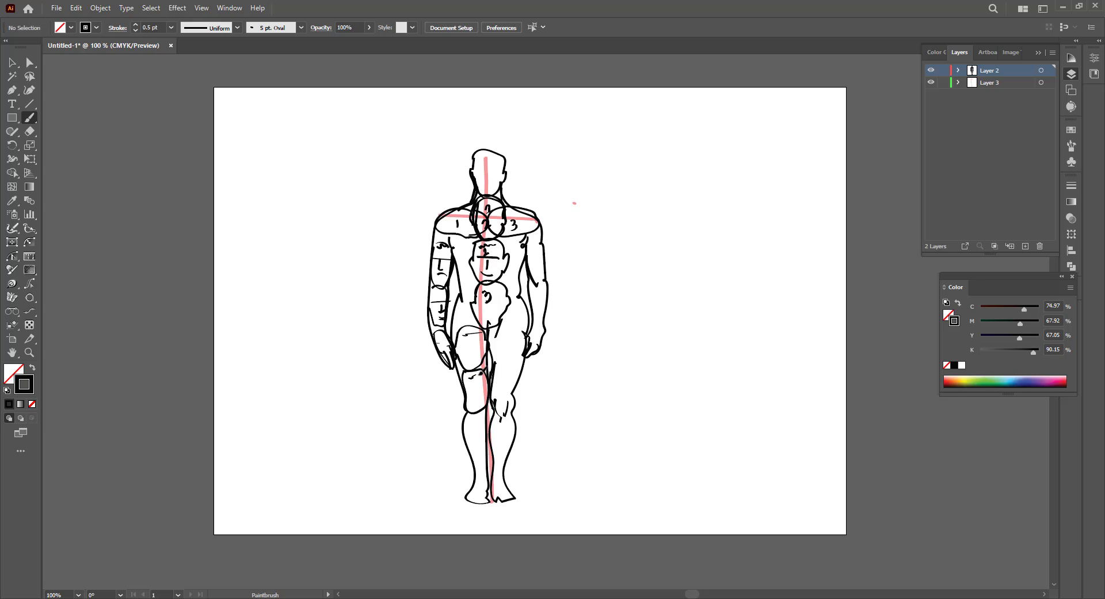
mouse_move(467, 419)
left_mouse_down()
mouse_move(486, 454)
mouse_move(481, 420)
left_mouse_up()
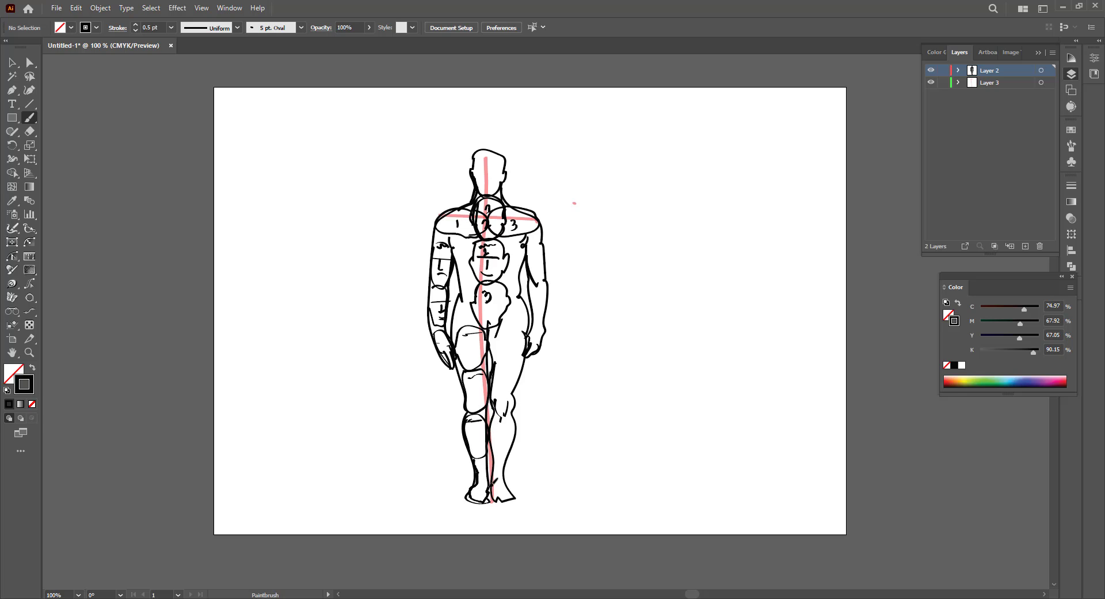
key("ctrl+z")
left_click_drag(469, 387, 472, 445)
left_click_drag(486, 476, 487, 479)
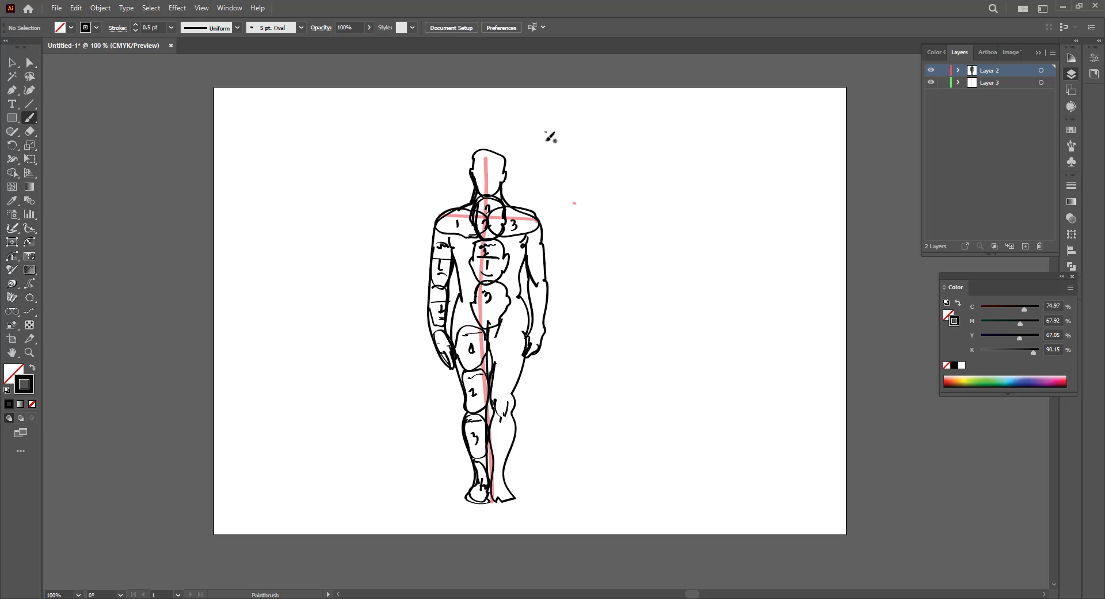
- Mark the top of the head and the chin with horizontal lines, add a vertical neck line, and draw a vertical length line beside the numbered arm
left_click_drag(468, 153, 520, 150)
left_click_drag(461, 196, 538, 196)
left_click_drag(507, 164, 507, 201)
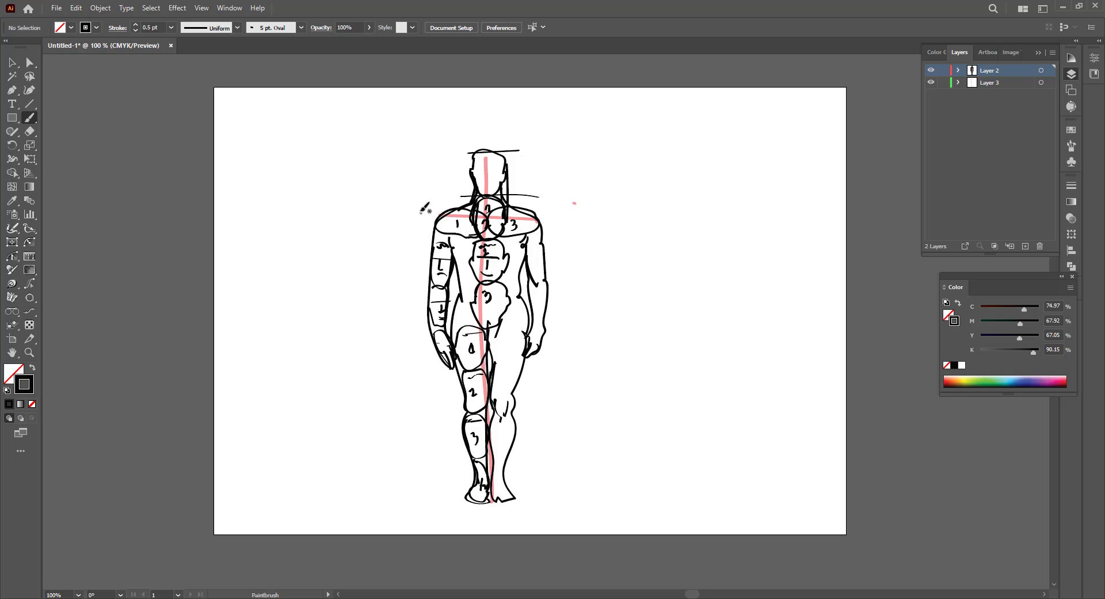
left_click_drag(419, 212, 419, 369)
- Add horizontal head-unit marks along the unnumbered side of the body, from the chest down to the soles
left_click_drag(494, 370, 551, 370)
left_click_drag(485, 322, 549, 320)
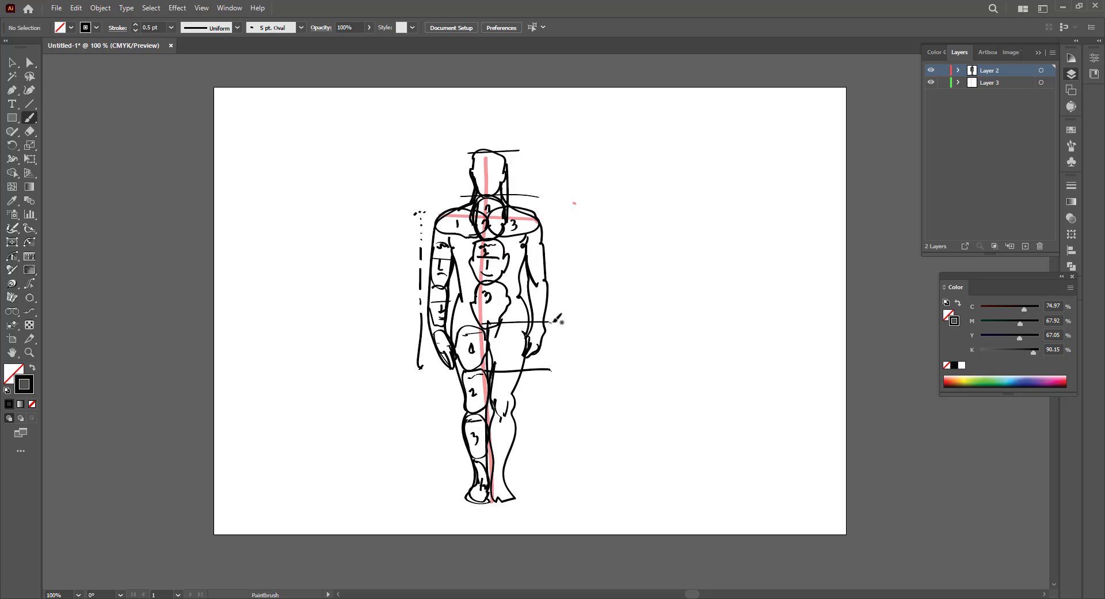
left_click_drag(503, 284, 552, 278)
left_click_drag(513, 239, 560, 239)
left_click_drag(486, 415, 528, 415)
left_click_drag(487, 460, 519, 459)
left_click_drag(499, 503, 528, 503)
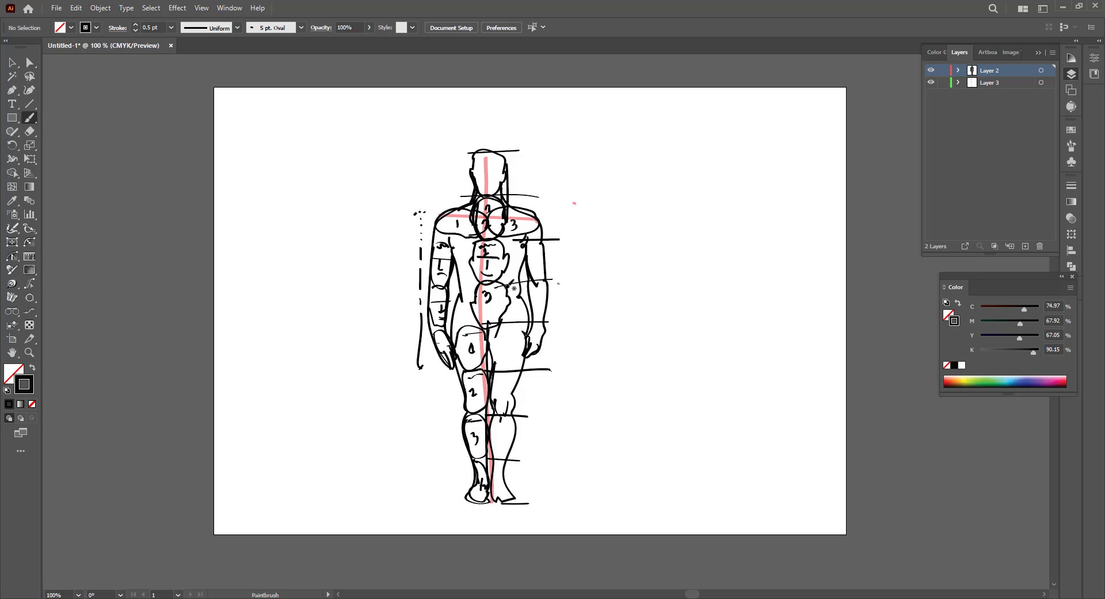
- Erase the vertical length line beside the numbered arm and repaint the gap in the forearm outline
left_click(29, 131)
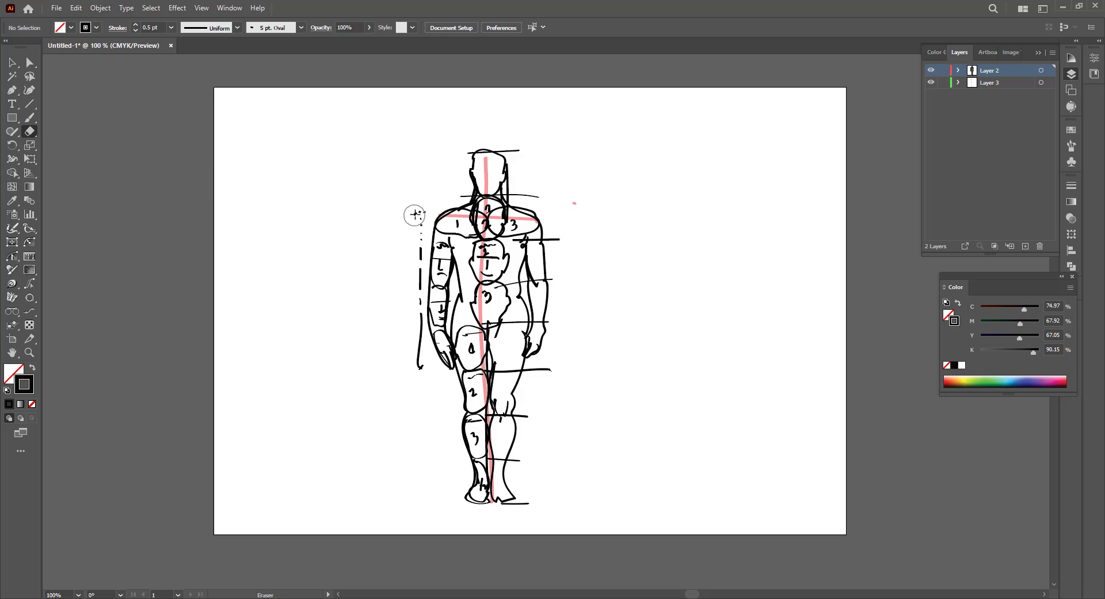
left_click_drag(414, 215, 417, 381)
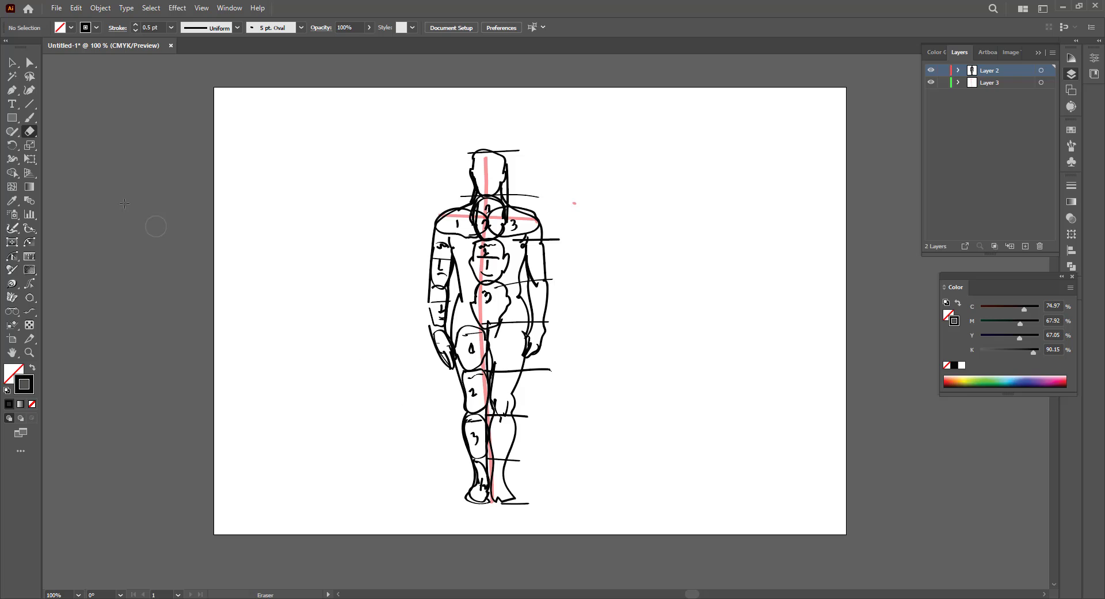
left_click(30, 117)
left_click_drag(429, 300, 432, 309)
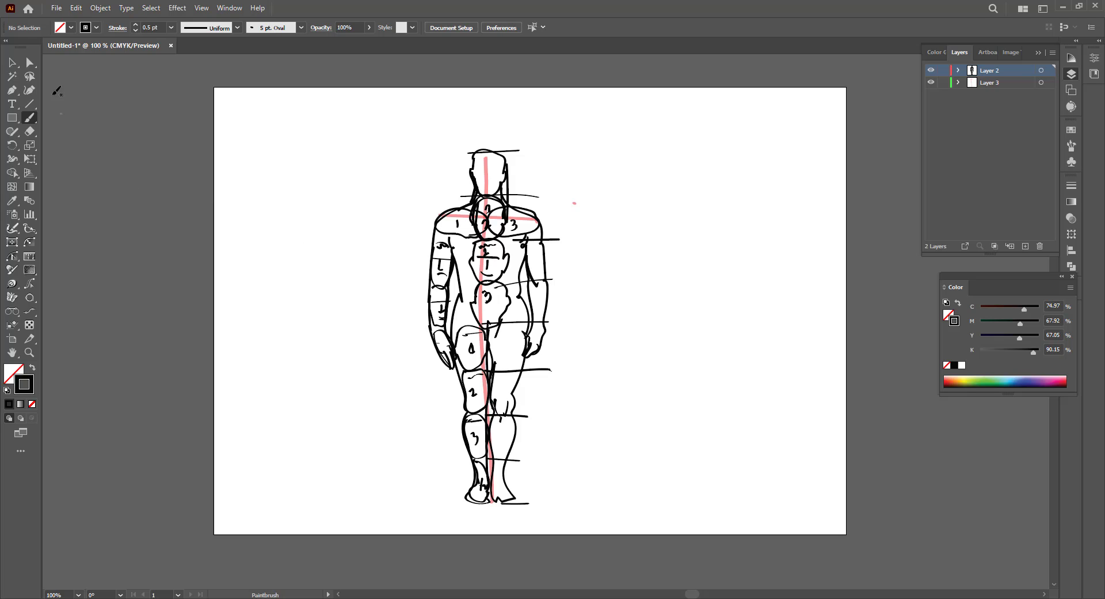
- Select the whole proportion figure with its guide lines and move it toward the artboard's left edge
left_click(12, 62)
mouse_move(333, 139)
left_mouse_down()
mouse_move(464, 370)
mouse_move(591, 504)
left_mouse_up()
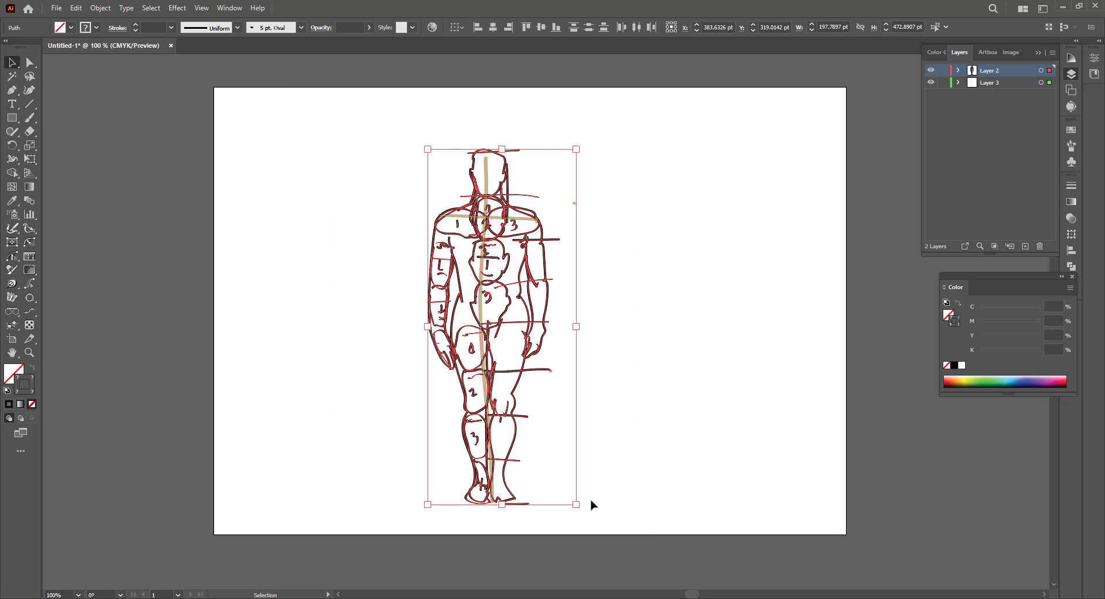
left_click_drag(521, 296, 378, 286)
left_click(535, 295)
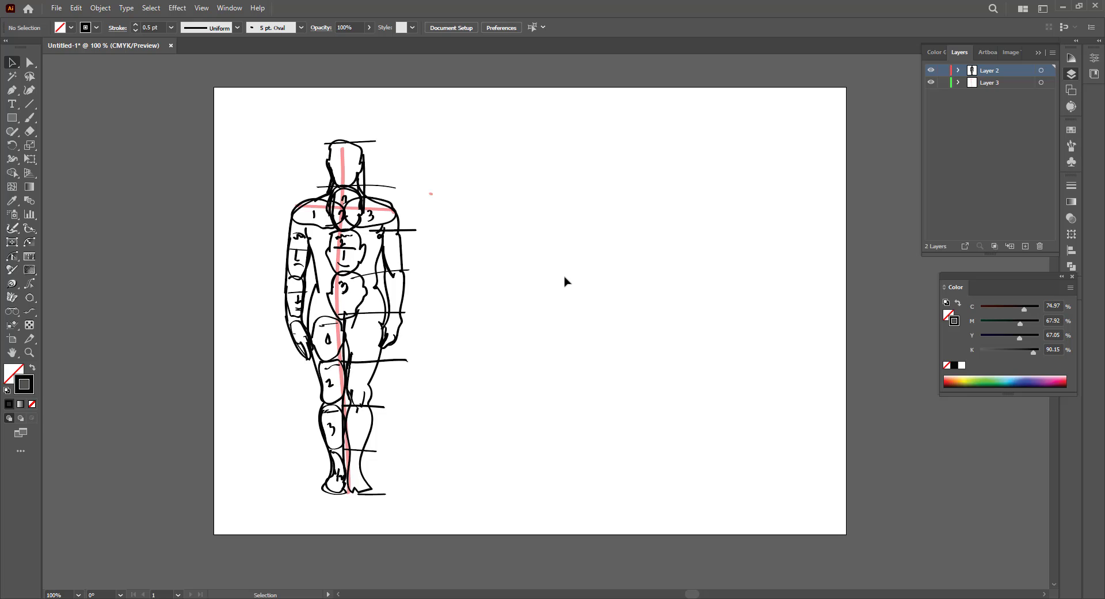
- Paint a second figure's head with face, neck, one shoulder, a shaded half ribcage and one arm with a 1 pt stroke
left_click(31, 119)
mouse_move(575, 157)
left_mouse_down()
mouse_move(599, 189)
mouse_move(606, 151)
mouse_move(581, 151)
mouse_move(576, 161)
mouse_move(602, 167)
mouse_move(588, 170)
mouse_move(587, 205)
mouse_move(578, 196)
mouse_move(621, 209)
mouse_move(604, 229)
mouse_move(617, 229)
left_mouse_up()
mouse_move(617, 230)
left_mouse_down()
mouse_move(594, 238)
mouse_move(622, 229)
mouse_move(596, 242)
mouse_move(620, 235)
mouse_move(609, 250)
mouse_move(596, 241)
mouse_move(617, 246)
left_mouse_up()
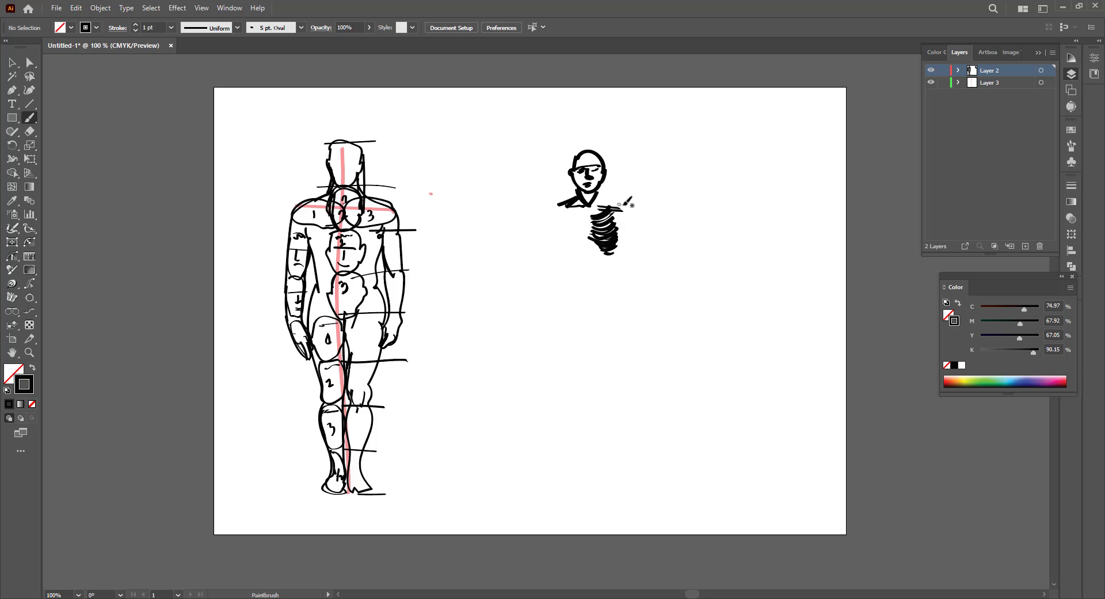
mouse_move(589, 238)
left_mouse_down()
mouse_move(613, 260)
mouse_move(625, 214)
mouse_move(665, 307)
mouse_move(666, 340)
mouse_move(675, 297)
mouse_move(632, 205)
left_mouse_up()
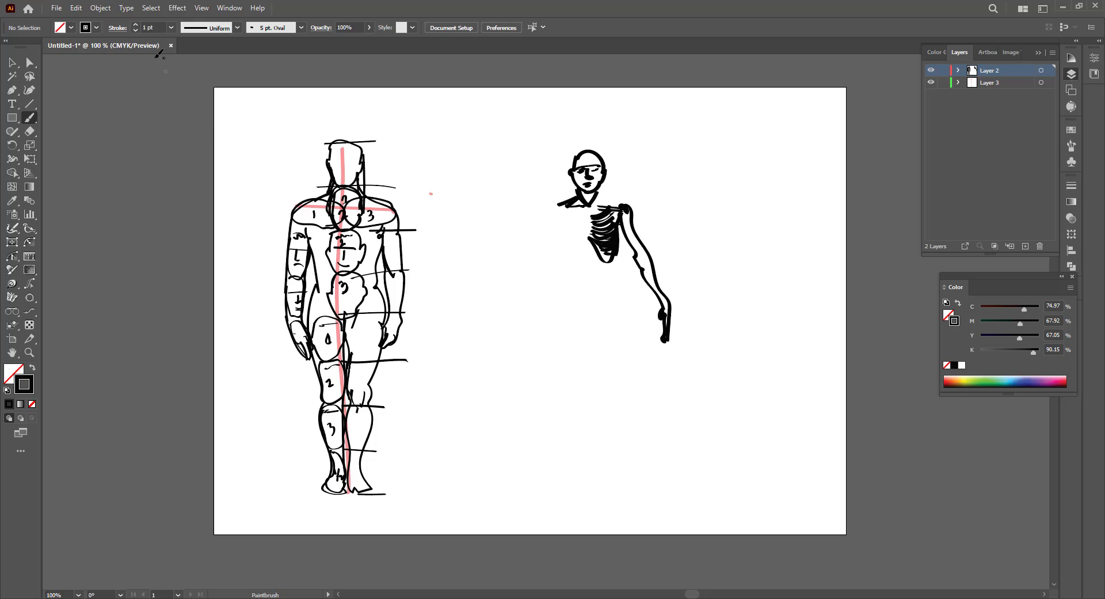
- Set the stroke to 0.75 pt and paint the fleshed chest, abdomen and full leg with foot on the second figure's unshaded side
left_click(171, 27)
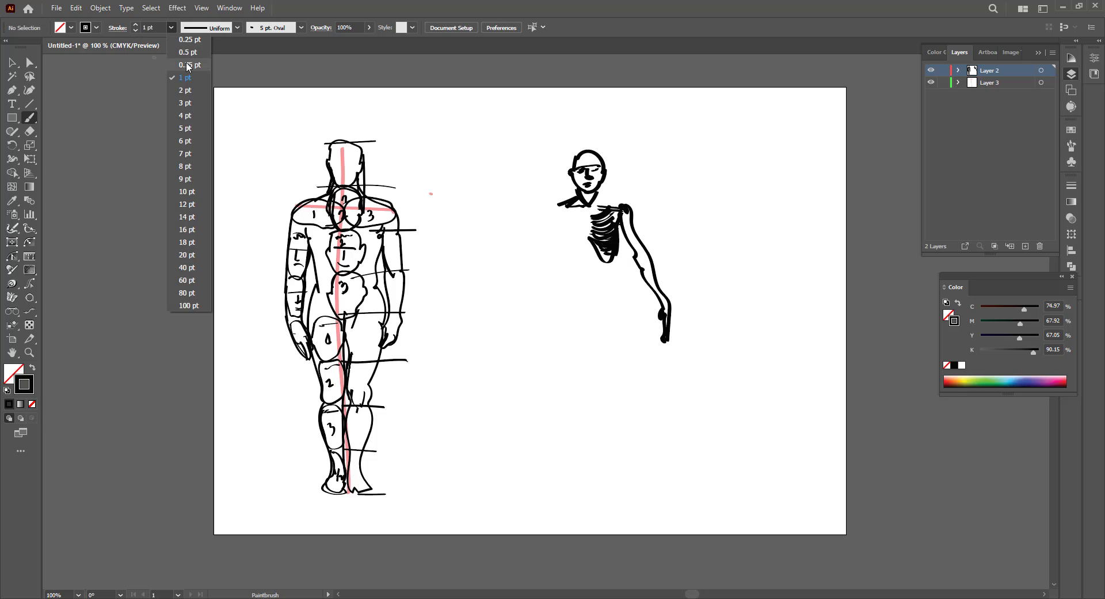
left_click(186, 63)
mouse_move(546, 224)
left_mouse_down()
mouse_move(586, 230)
mouse_move(589, 244)
left_mouse_up()
left_click_drag(585, 251, 575, 257)
mouse_move(558, 247)
left_mouse_down()
mouse_move(589, 257)
mouse_move(579, 272)
mouse_move(558, 247)
mouse_move(581, 269)
mouse_move(566, 250)
mouse_move(564, 286)
mouse_move(590, 306)
mouse_move(580, 300)
mouse_move(587, 332)
left_mouse_up()
mouse_move(578, 302)
left_mouse_down()
mouse_move(588, 338)
mouse_move(557, 308)
mouse_move(566, 444)
left_mouse_up()
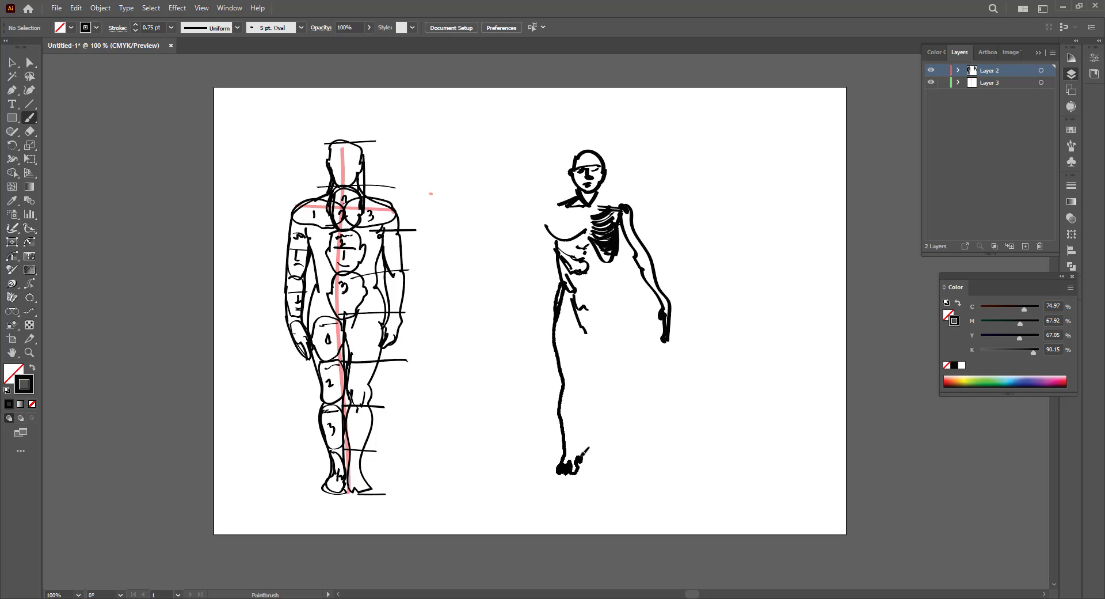
left_click_drag(578, 427, 586, 314)
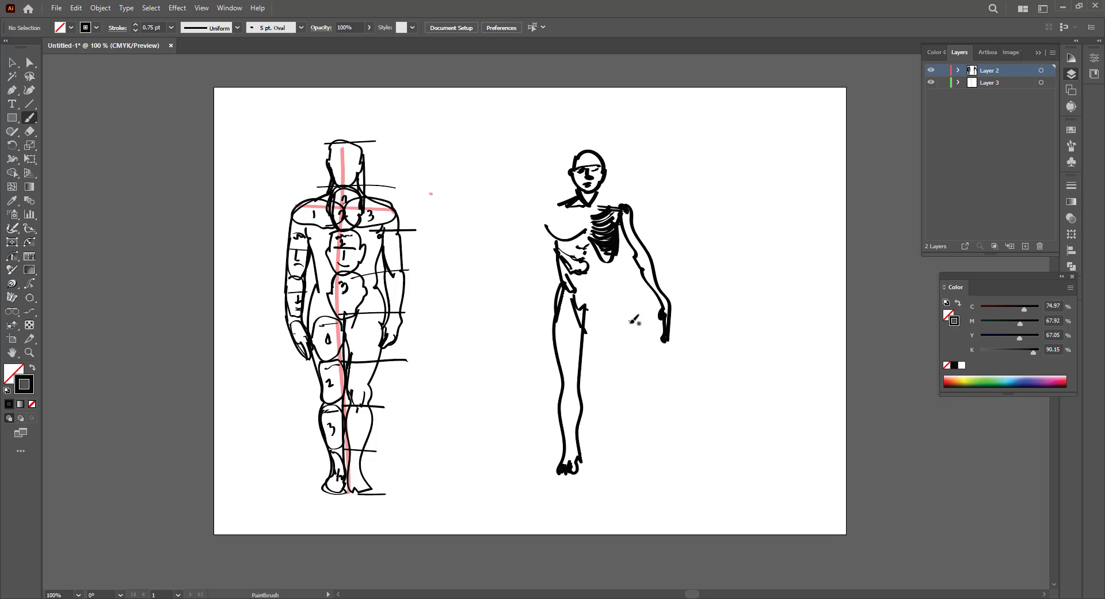
- Paint the second figure's other thigh down to the knee, with the pelvis outline and muscle lines at the hip
mouse_move(584, 307)
left_mouse_down()
mouse_move(595, 383)
mouse_move(618, 322)
mouse_move(609, 371)
left_mouse_up()
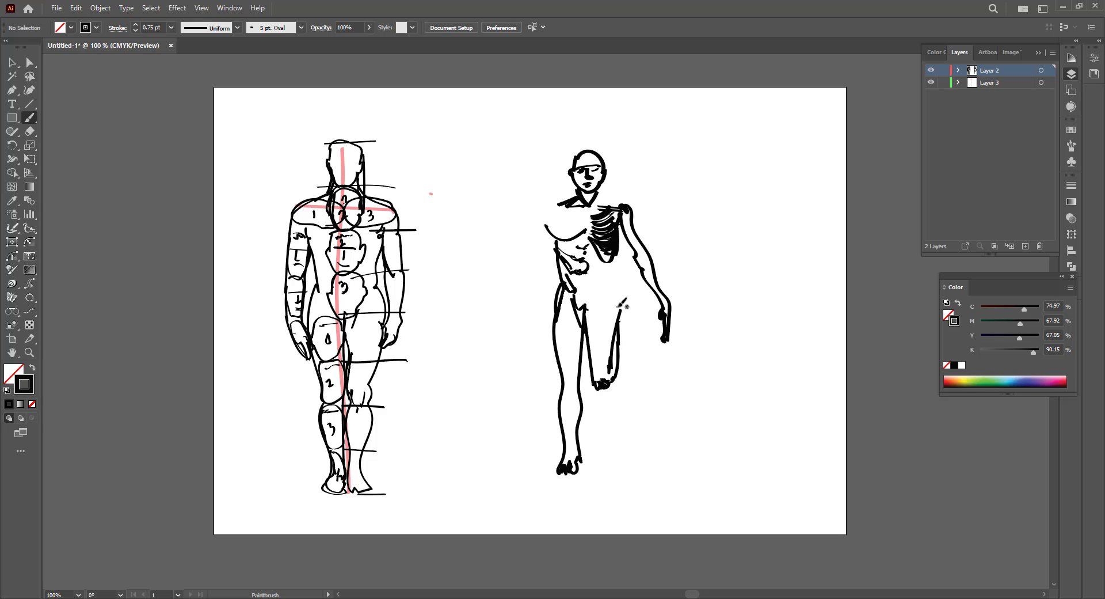
left_click_drag(620, 310, 611, 369)
mouse_move(612, 293)
left_mouse_down()
mouse_move(620, 300)
mouse_move(598, 273)
left_mouse_up()
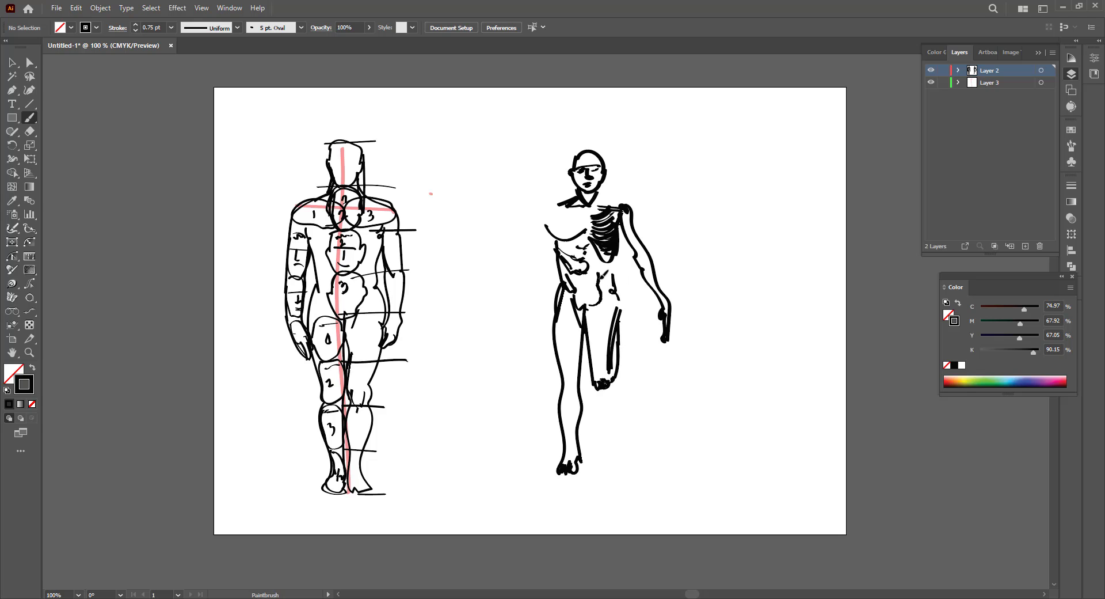
mouse_move(600, 315)
left_mouse_down()
mouse_move(602, 334)
mouse_move(613, 321)
left_mouse_up()
left_click_drag(608, 299, 614, 310)
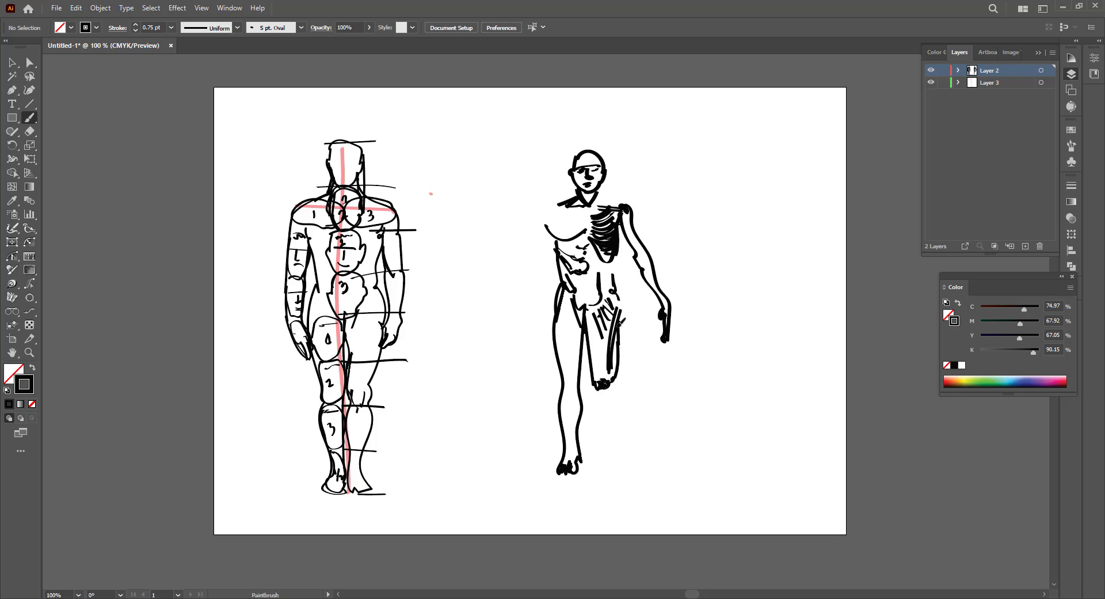
- Add the shin and foot below the shaded knee, and paint the missing shoulder and arm with its hand on the unshaded side
mouse_move(602, 385)
left_mouse_down()
mouse_move(601, 452)
mouse_move(614, 448)
mouse_move(616, 377)
left_mouse_up()
left_click_drag(600, 452, 603, 464)
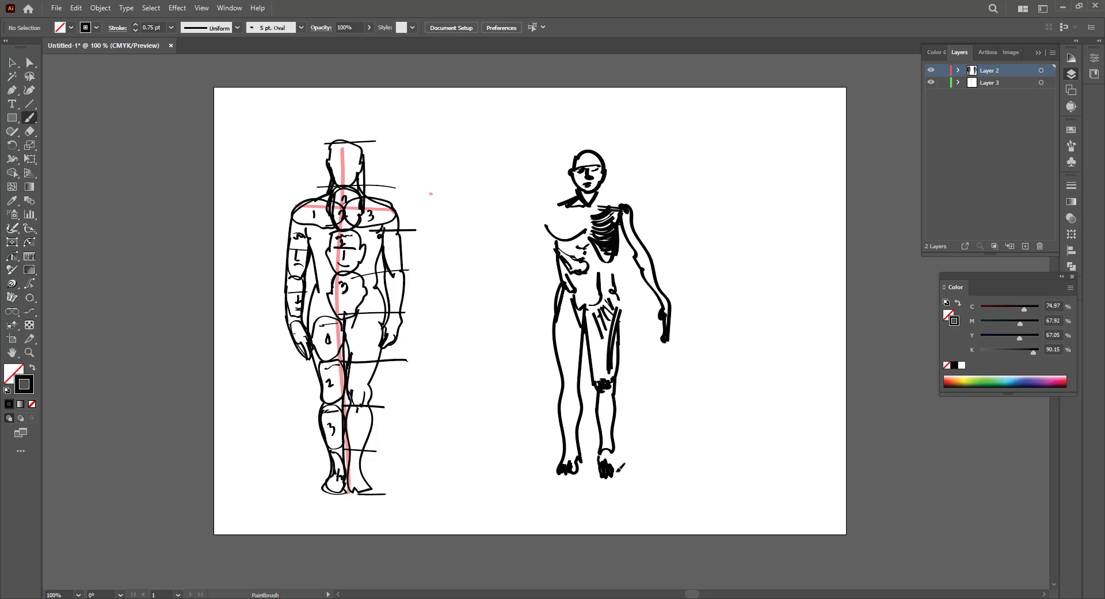
key("ctrl+z")
mouse_move(543, 255)
left_mouse_down()
mouse_move(515, 302)
mouse_move(516, 335)
mouse_move(514, 294)
mouse_move(541, 216)
mouse_move(590, 184)
mouse_move(577, 257)
left_mouse_up()
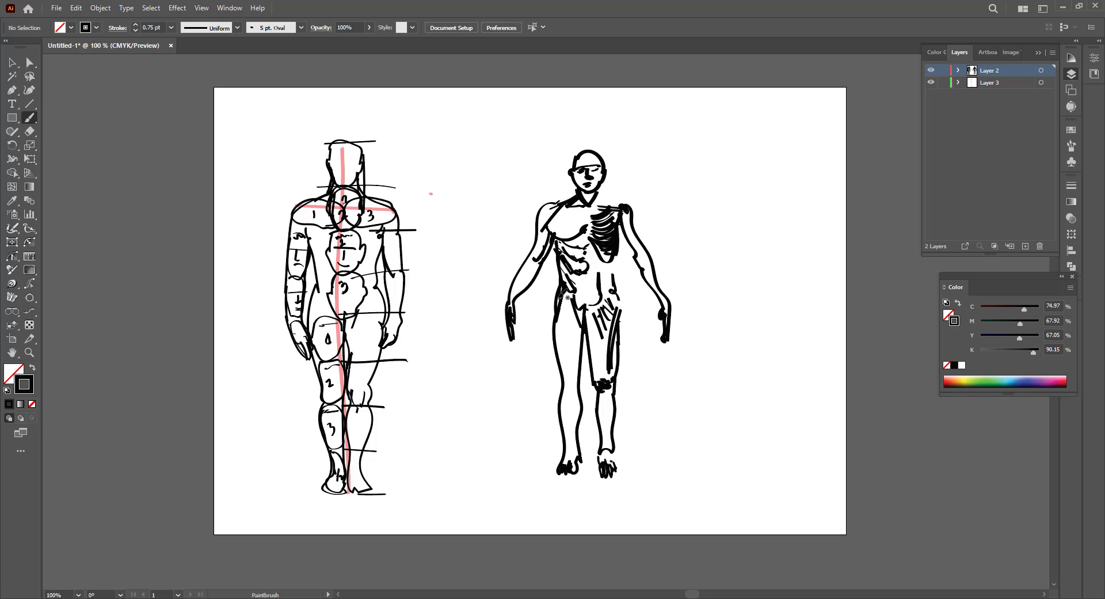
- Thicken the hip line, add abdominal detail and a vertical centre line, and outline the outer calf and hip of the muscle-side leg
left_click_drag(567, 297, 553, 319)
left_click_drag(581, 293, 586, 290)
left_click_drag(588, 264, 588, 303)
left_click_drag(590, 248, 588, 304)
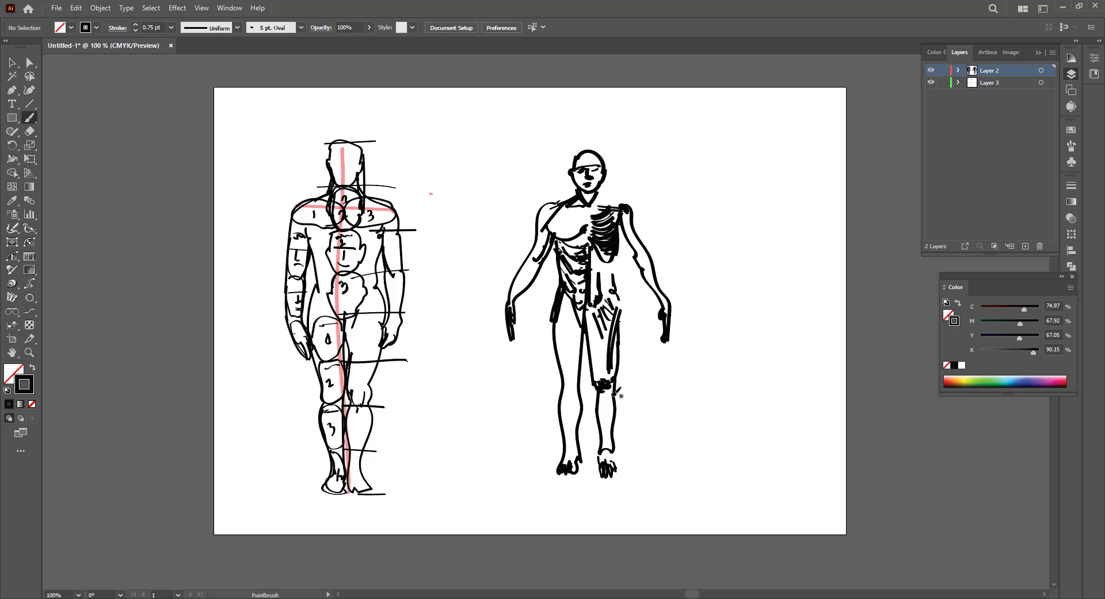
left_click_drag(614, 394, 611, 450)
left_click_drag(616, 298, 621, 329)
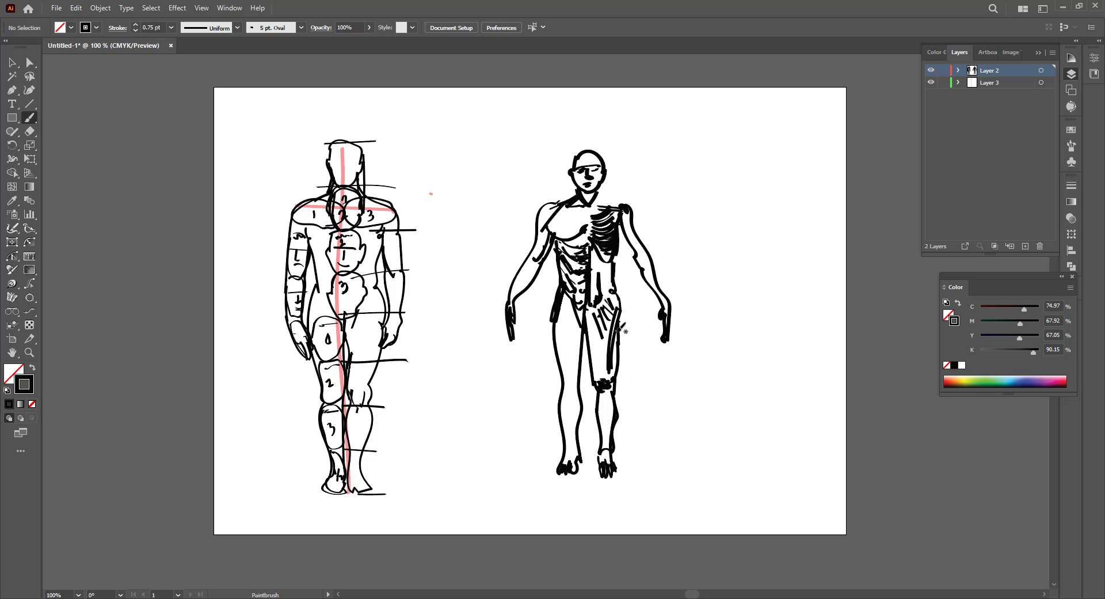